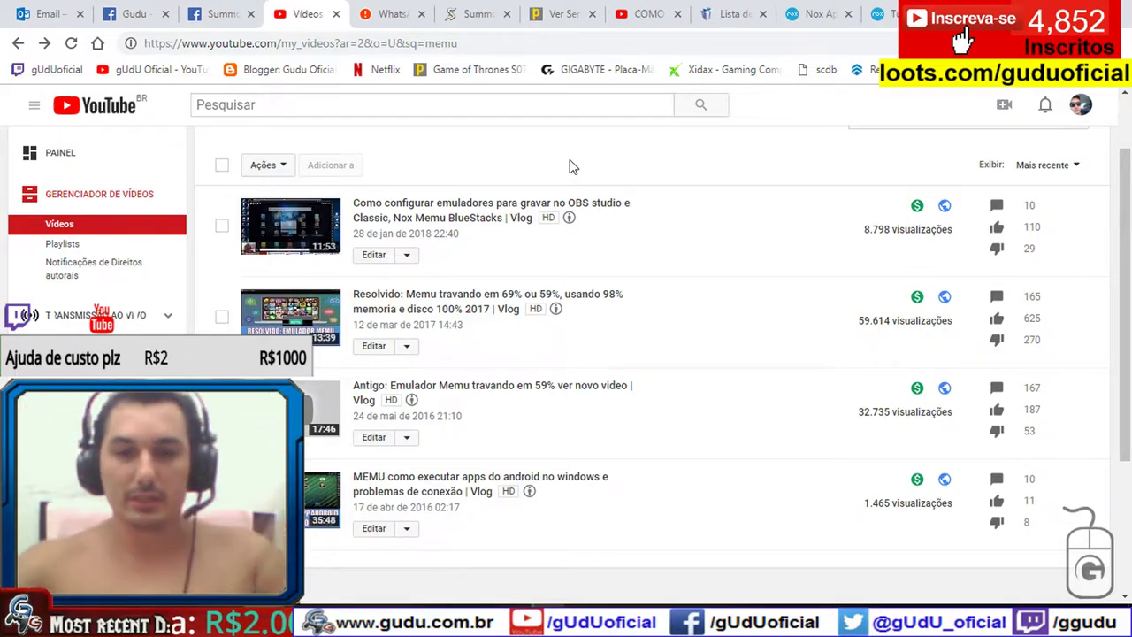
Show the desktop and delete the Nox shortcut from it
key(super+d)
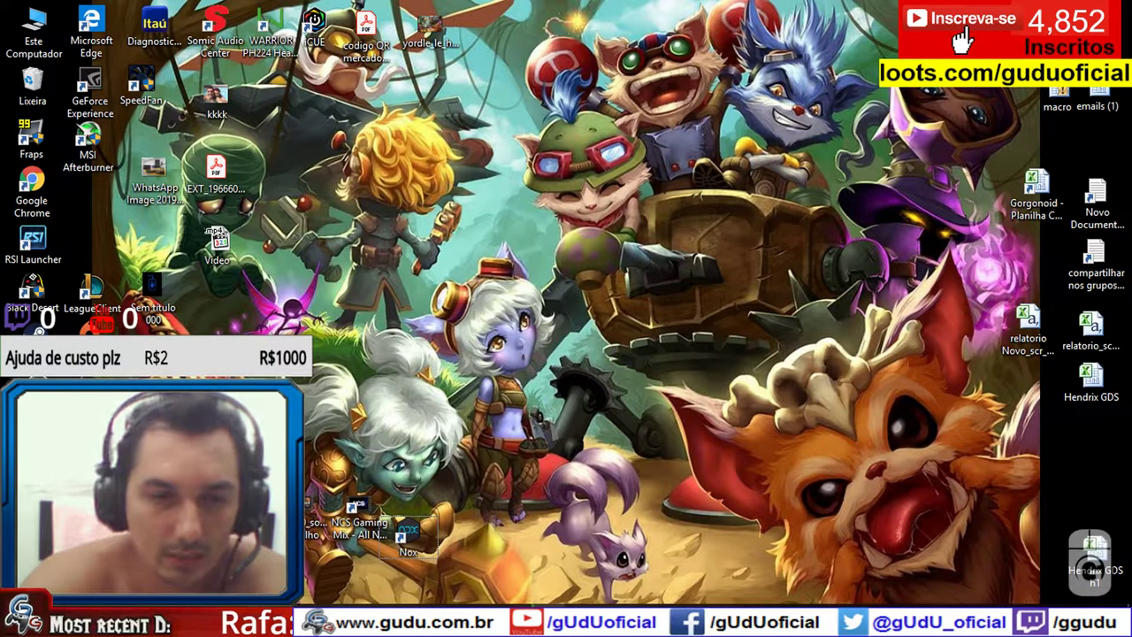
click(420, 531)
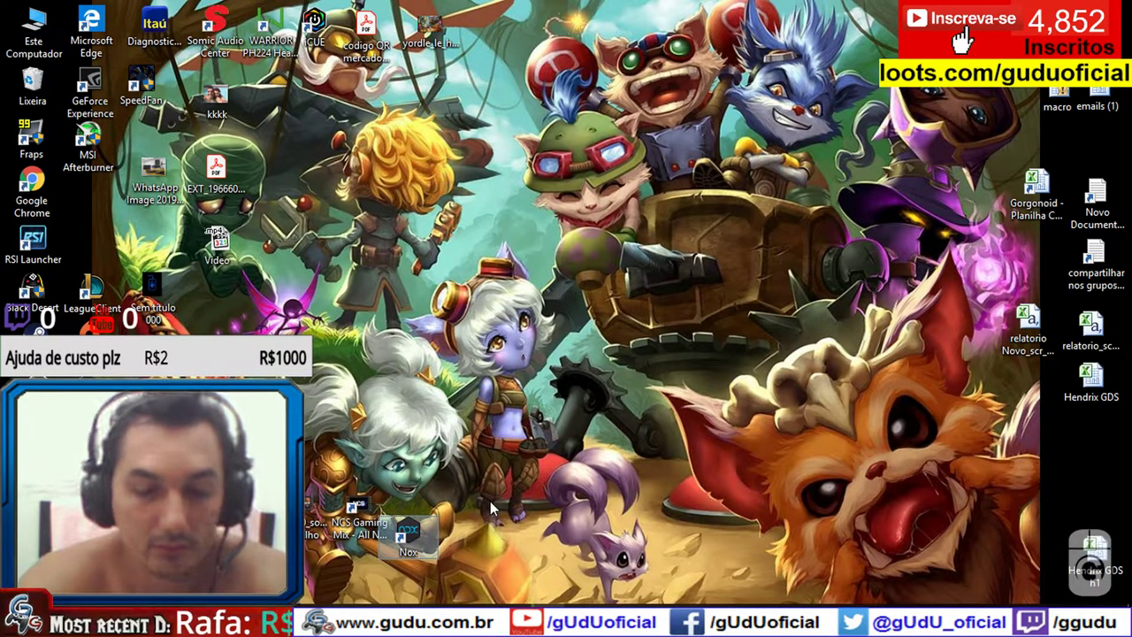
key(Delete)
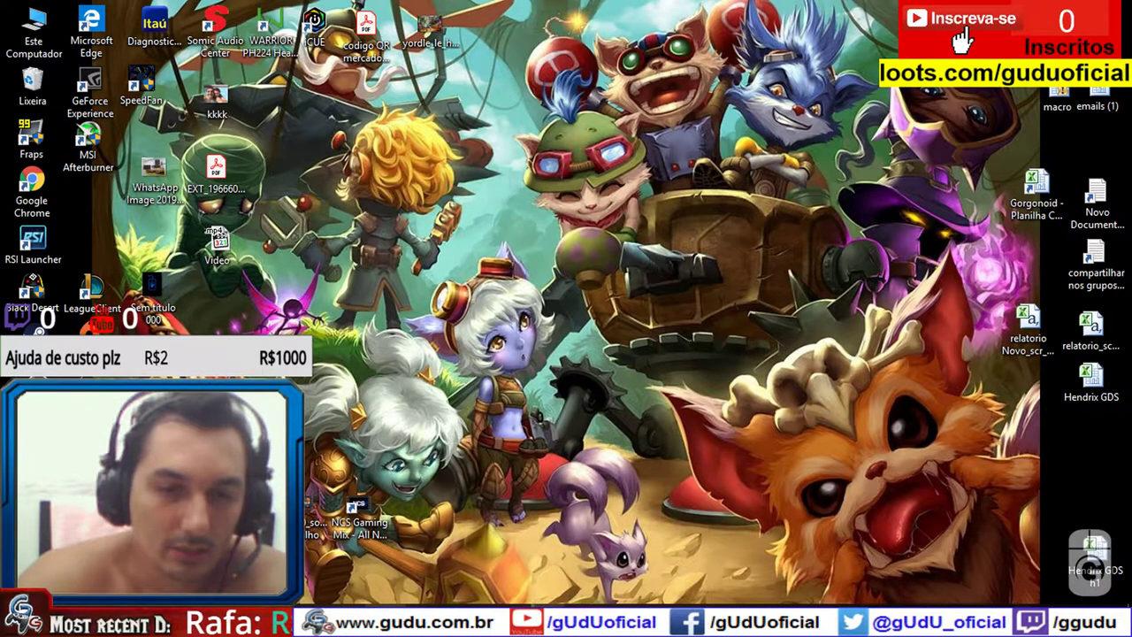
Bring up the detailed process list in Task Manager and select the upper Nox.exe process
click(521, 619)
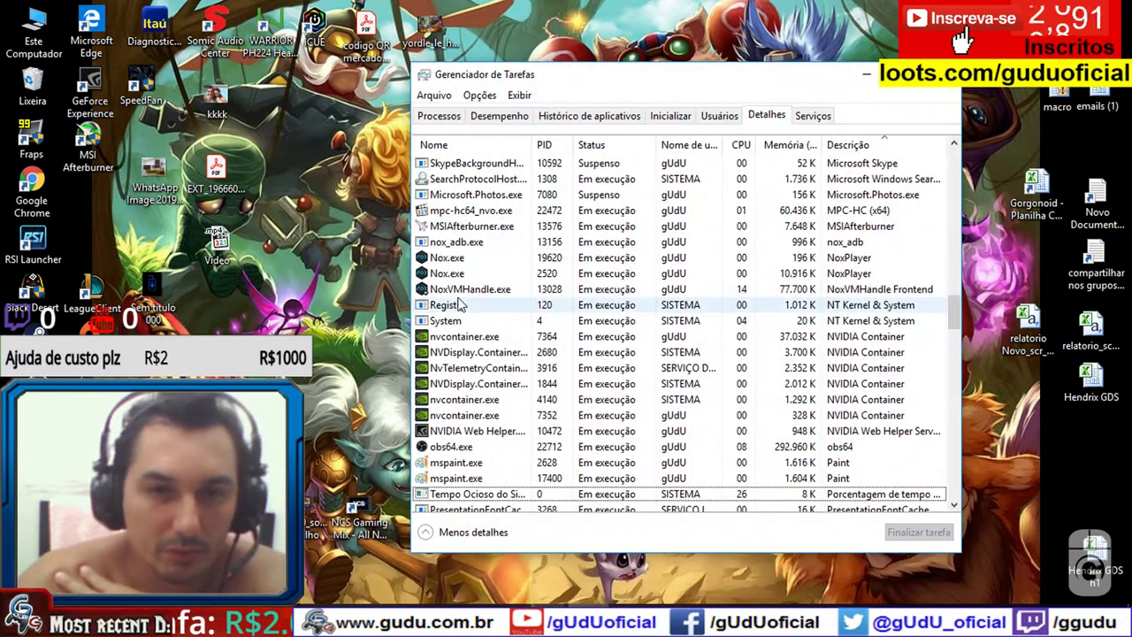
click(735, 259)
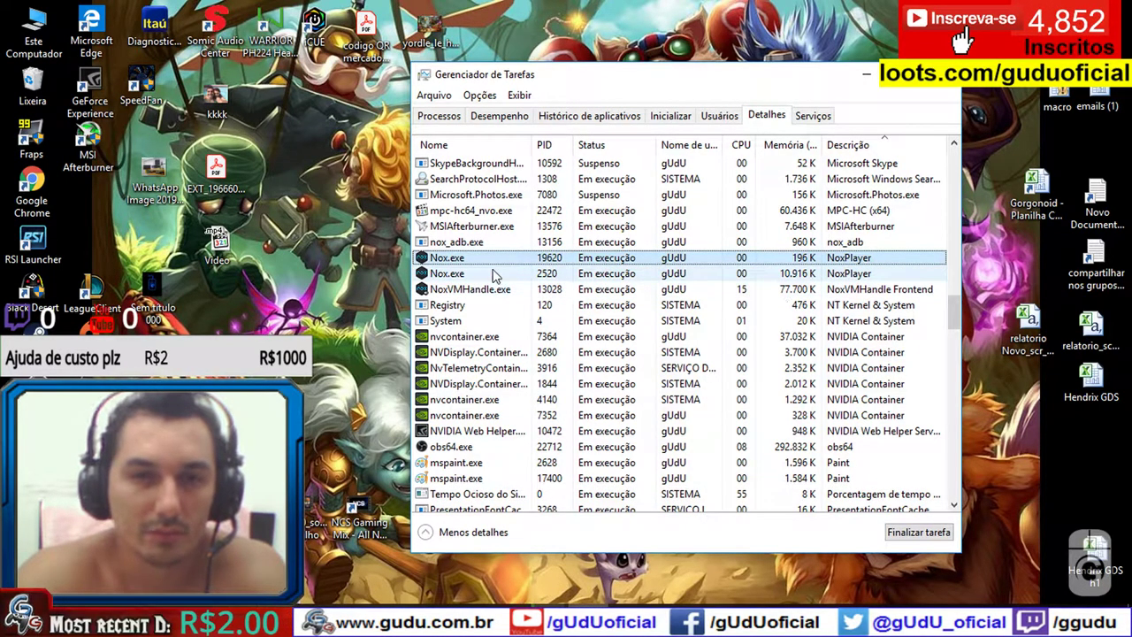
Switch to NoxPlayer, sell the Tenacious Revenge rune from the Oeste(Hell) victory and choose to repeat the stage
click(385, 619)
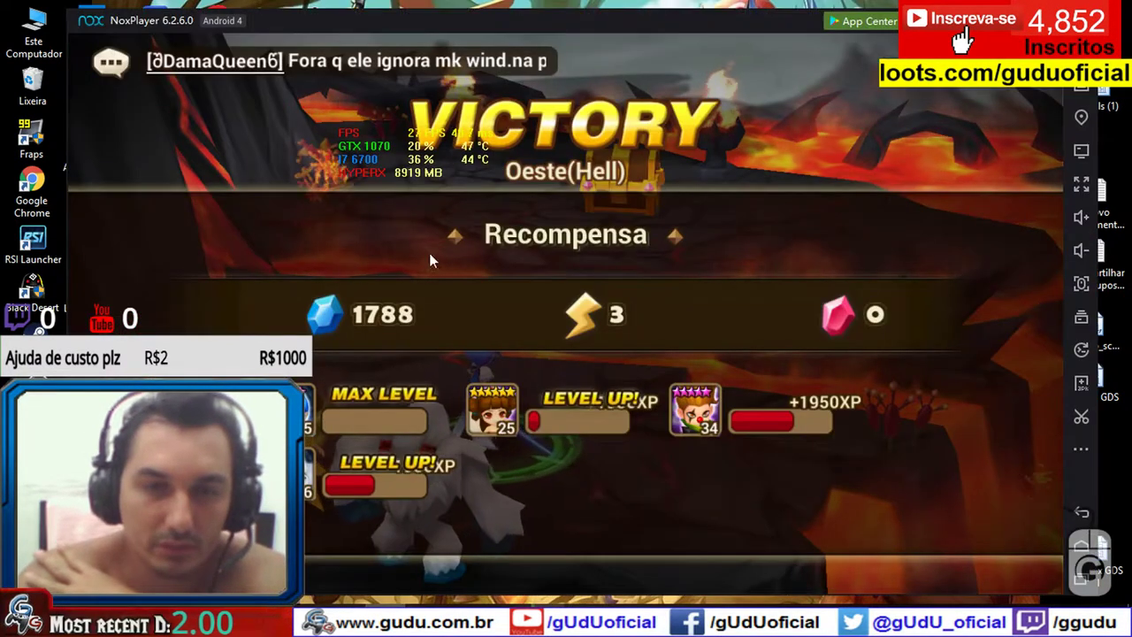
click(618, 403)
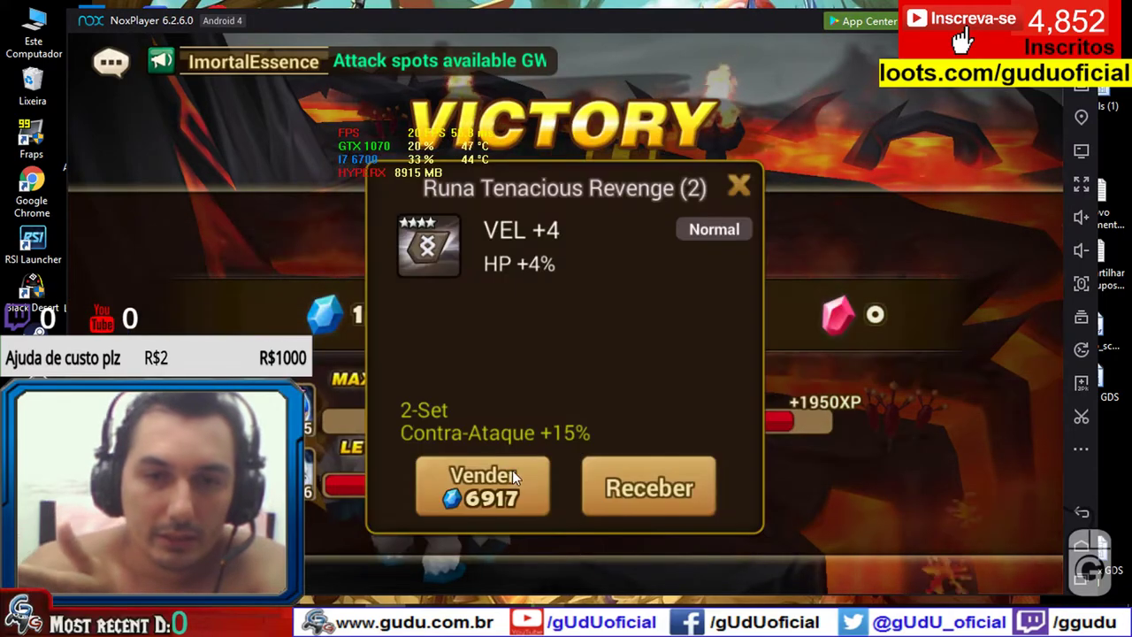
click(501, 473)
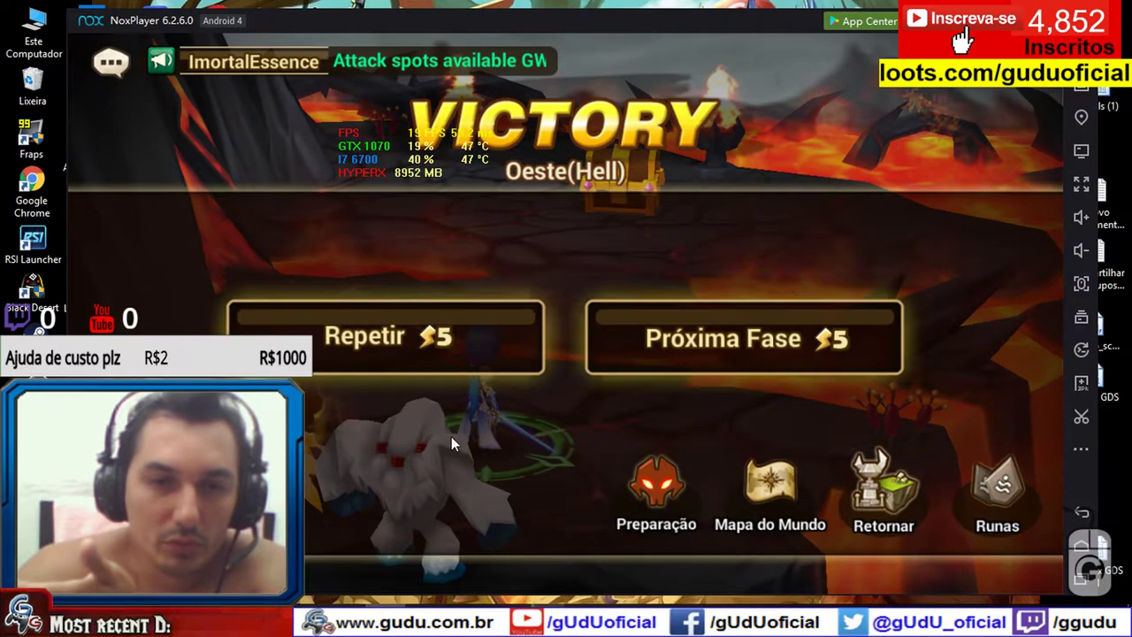
click(431, 335)
Leave the game for the emulator's home screen and view the advanced system settings
click(1083, 547)
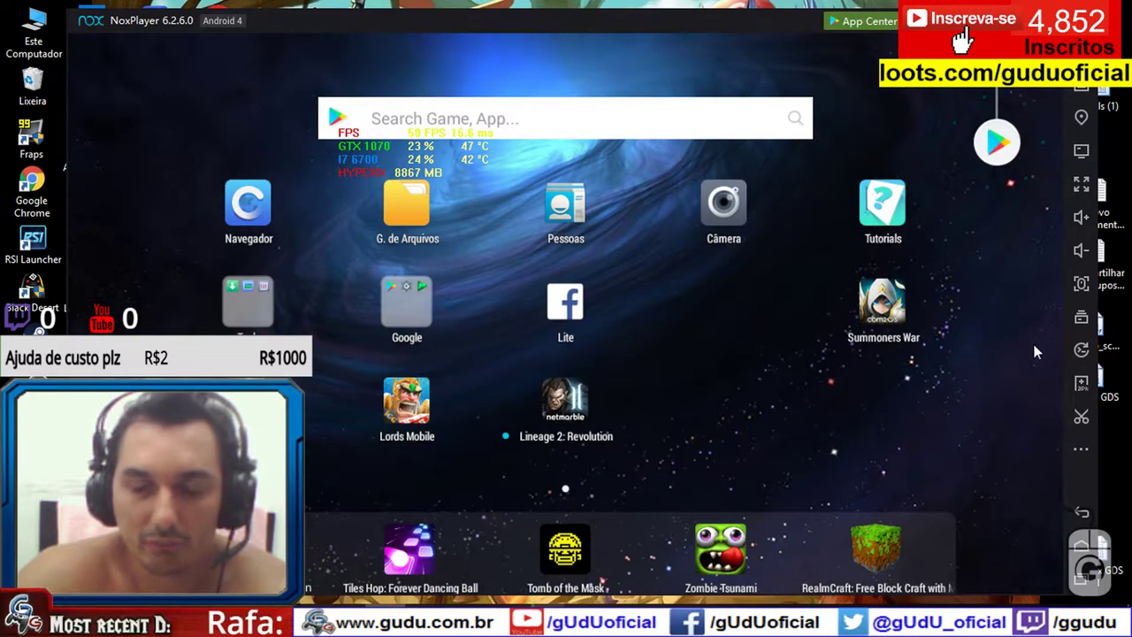
click(1080, 576)
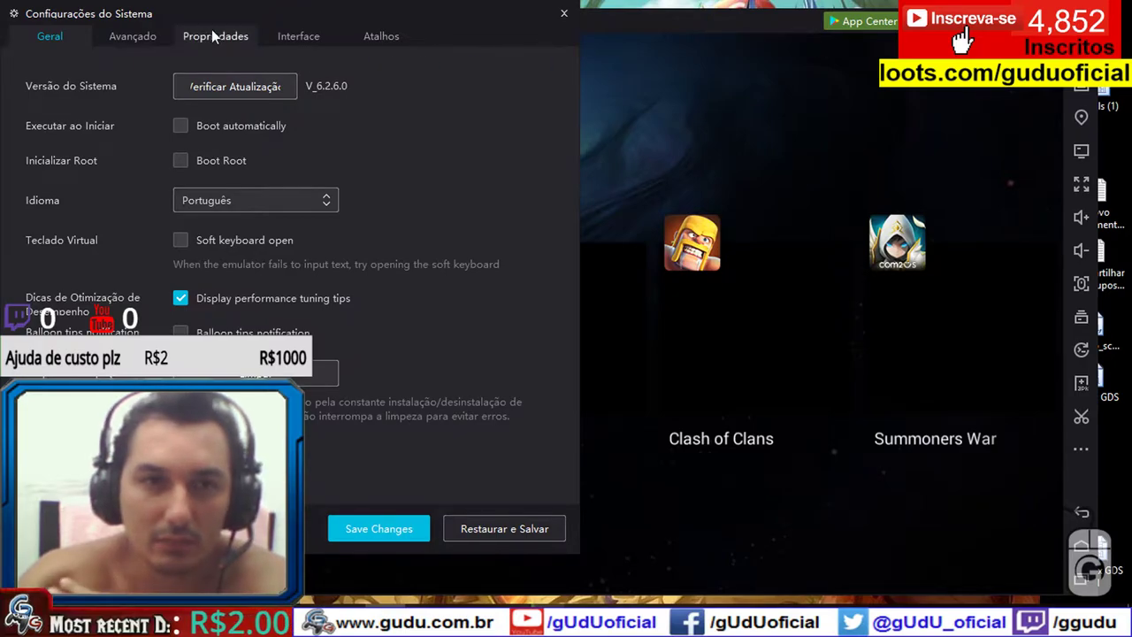
click(220, 36)
click(309, 36)
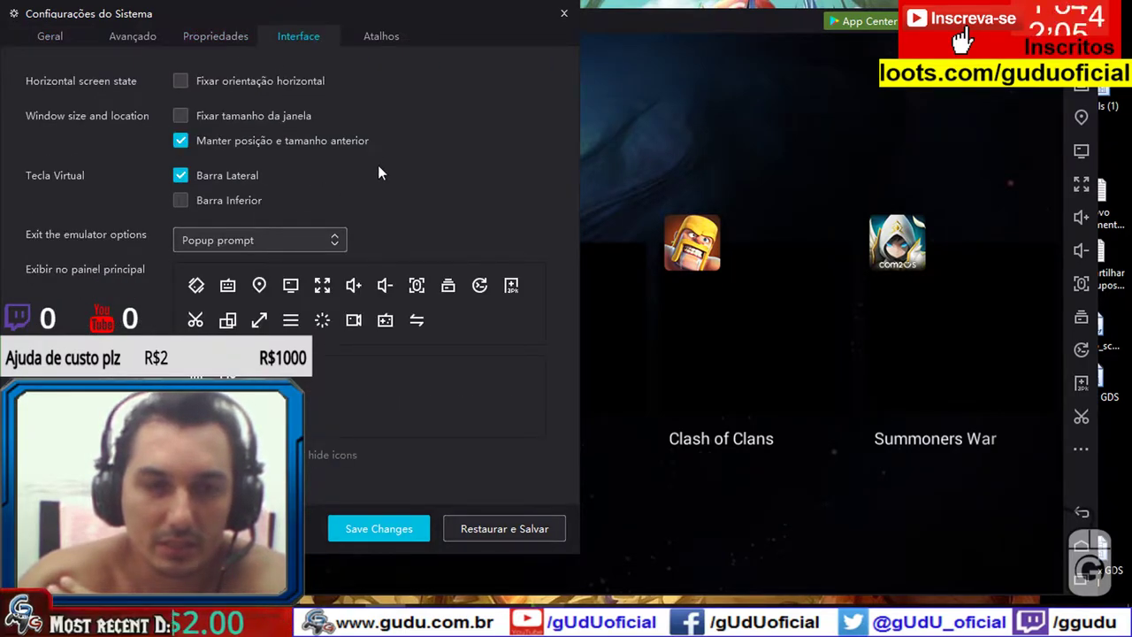
click(134, 35)
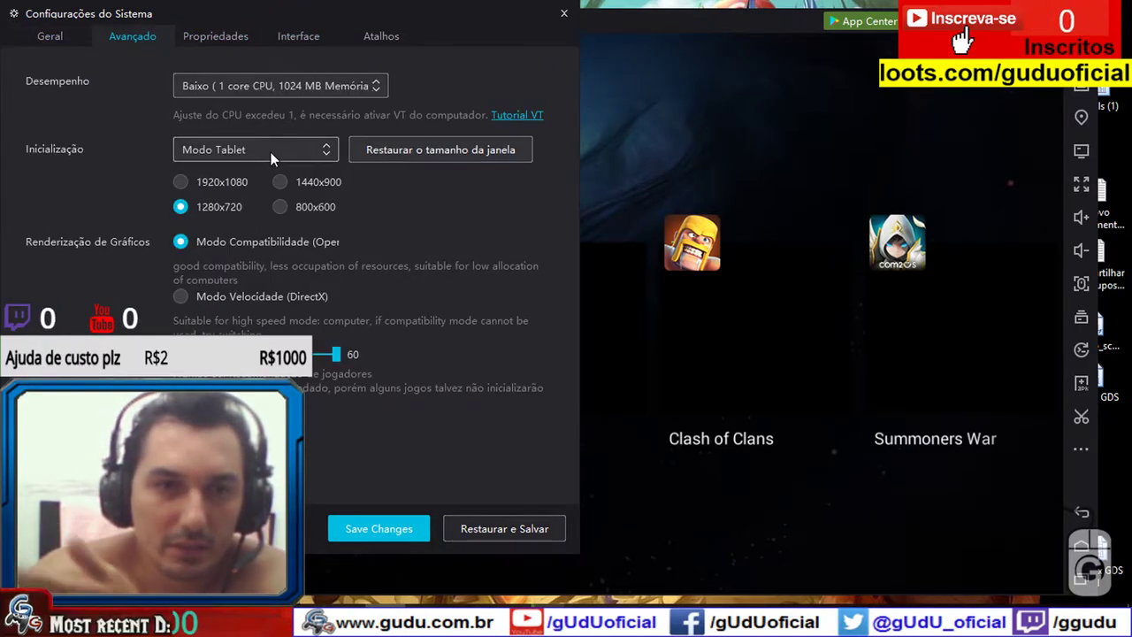
Bring OBS to the front and hide it again, and move the system settings window over the middle of the emulator
click(361, 86)
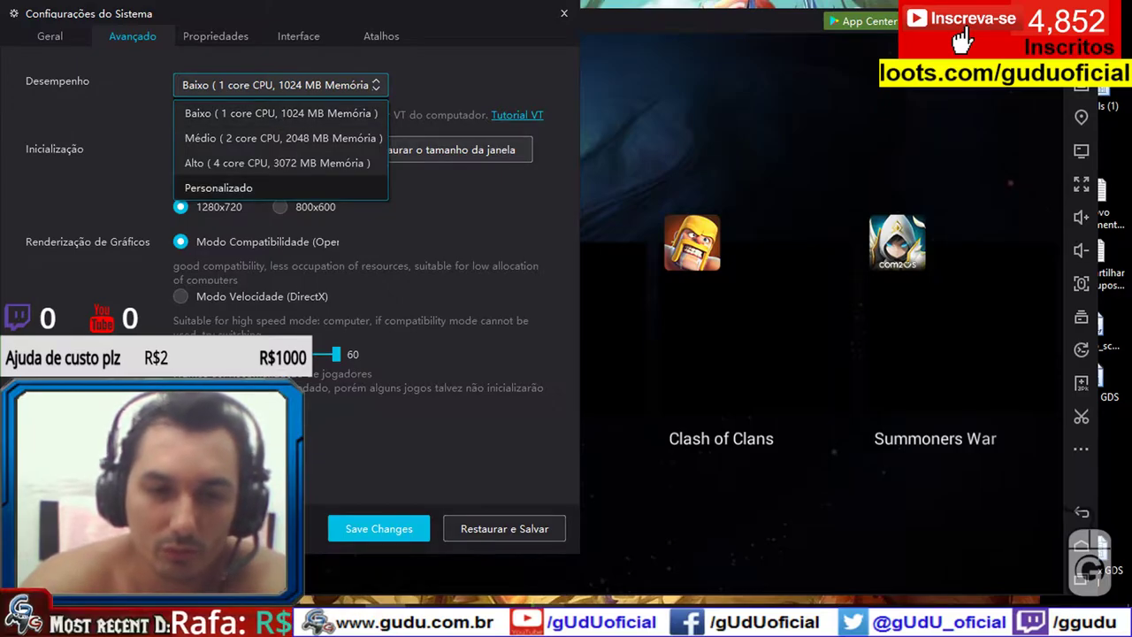
click(308, 622)
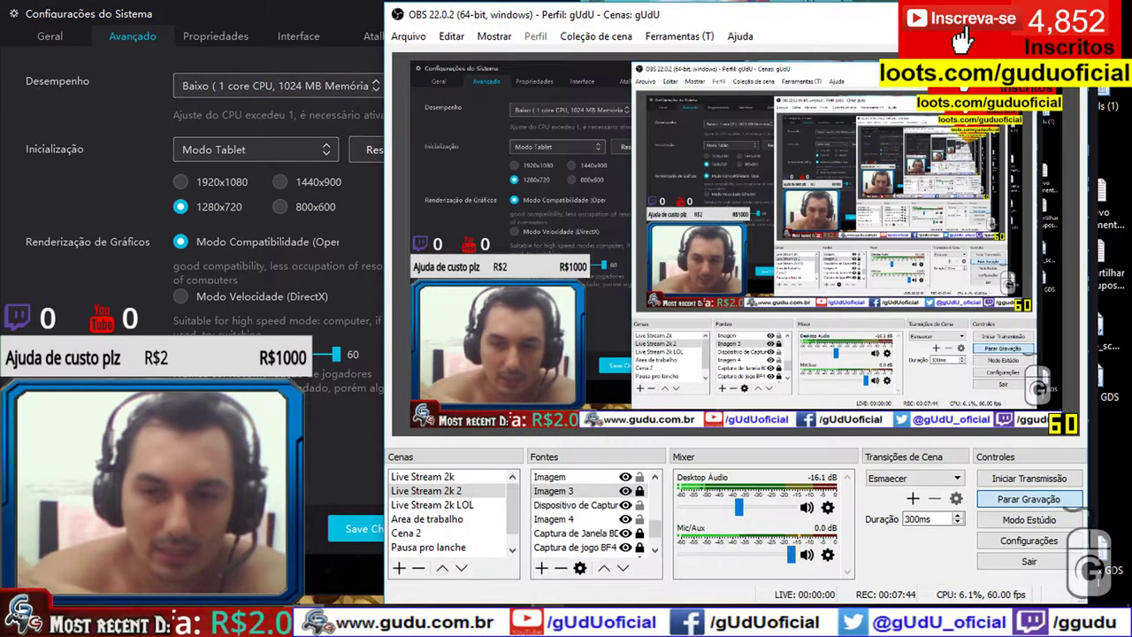
click(309, 622)
drag(290, 14, 557, 12)
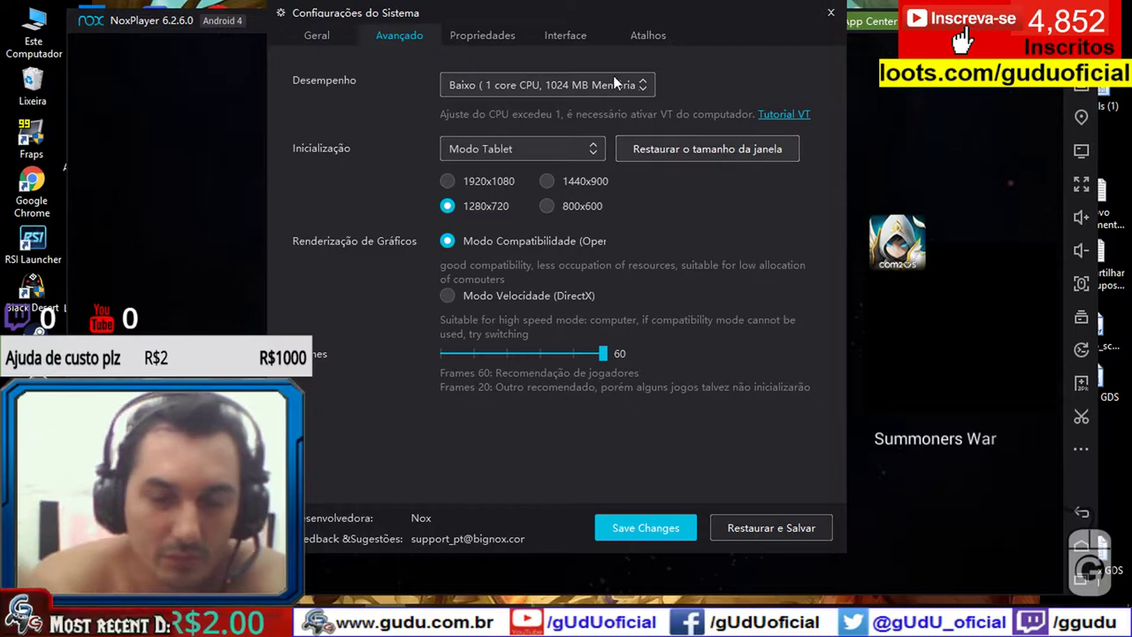
mouse_move(716, 21)
mouse_down()
mouse_move(722, 34)
mouse_move(715, 27)
mouse_up()
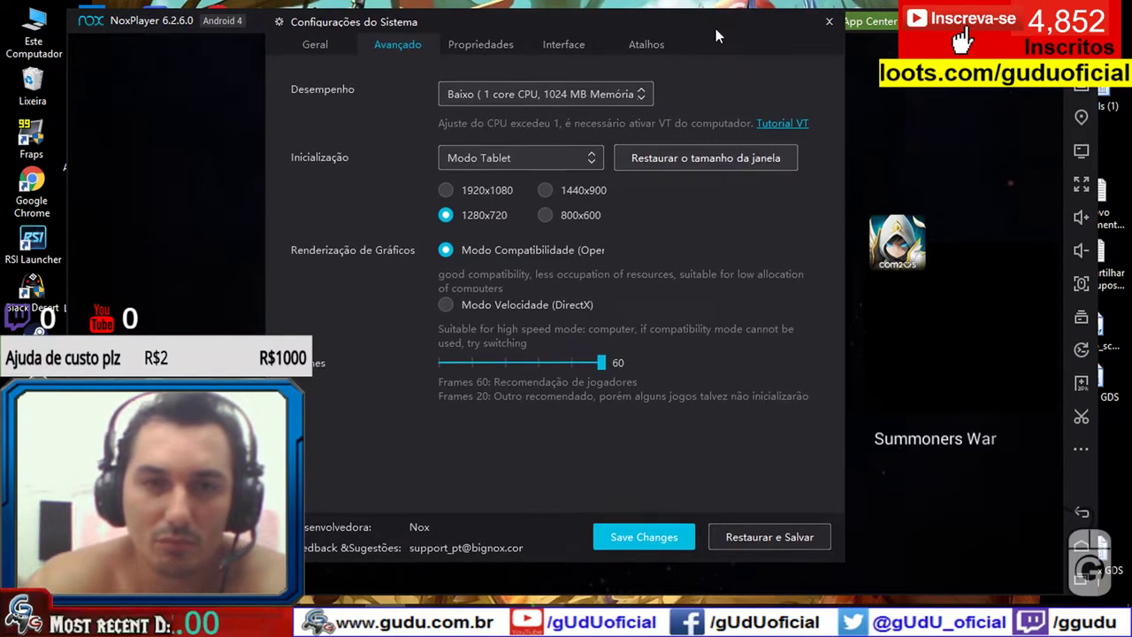
Set the emulator's performance to Alto (4 core CPU, 3072 MB Memória), save the changes and confirm the restart
click(638, 94)
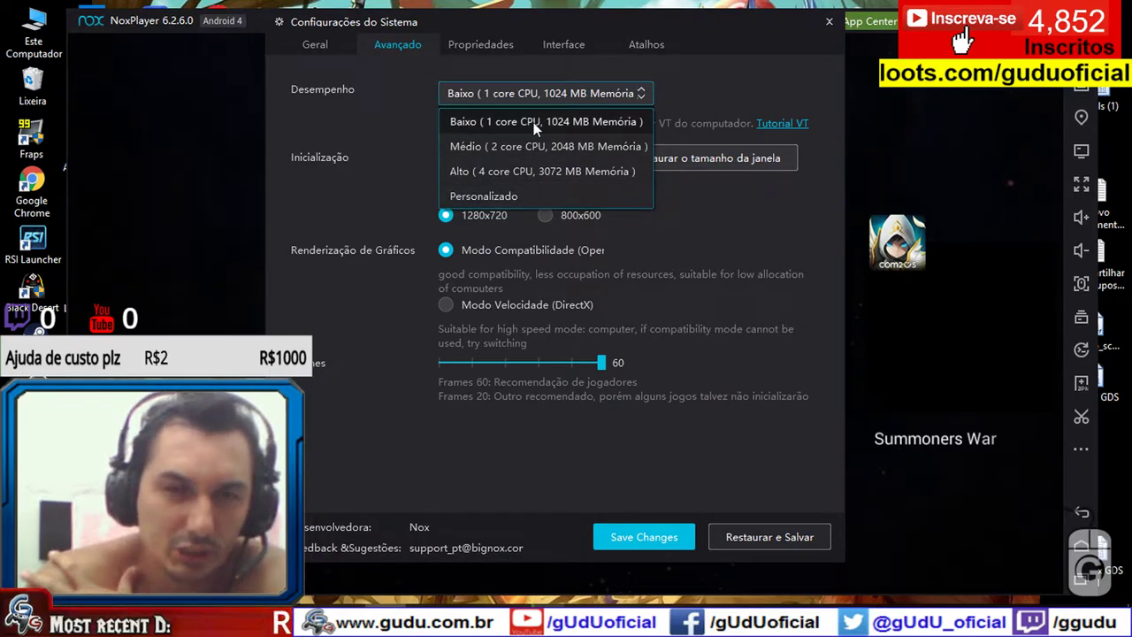
click(531, 174)
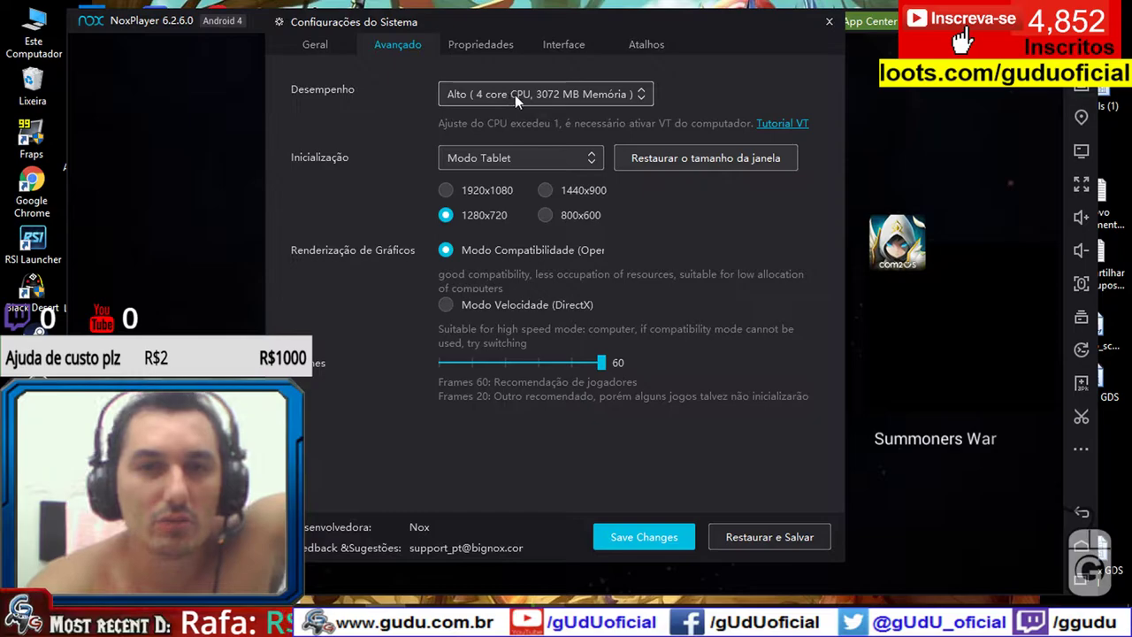
click(643, 537)
click(515, 347)
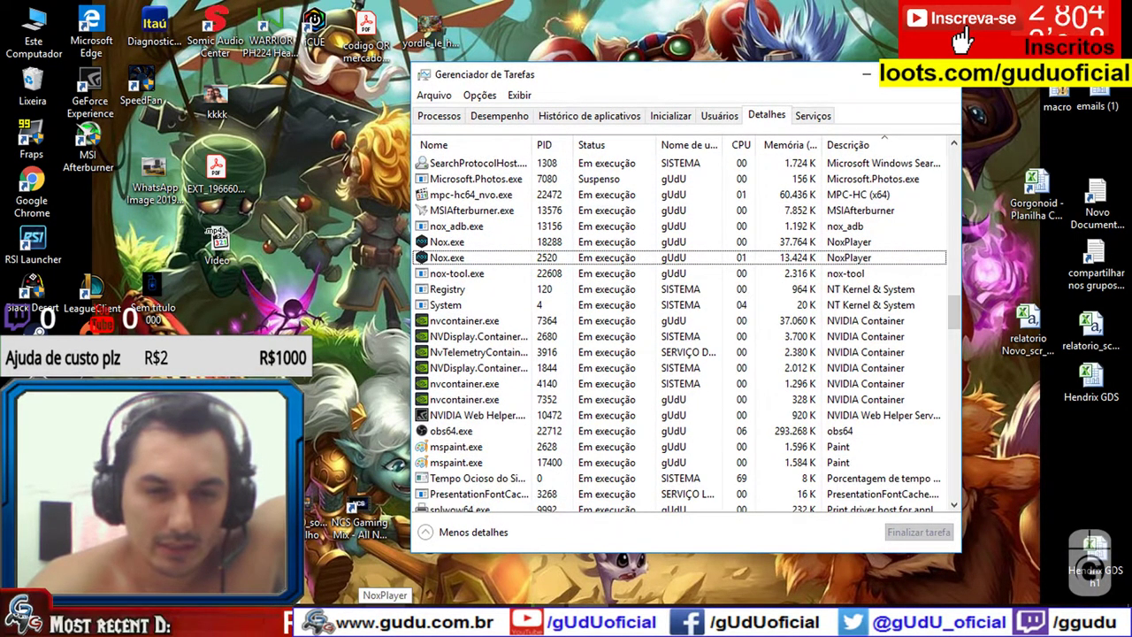
View the properties of the pinned NoxPlayer shortcut and close them without changes
right_click(382, 624)
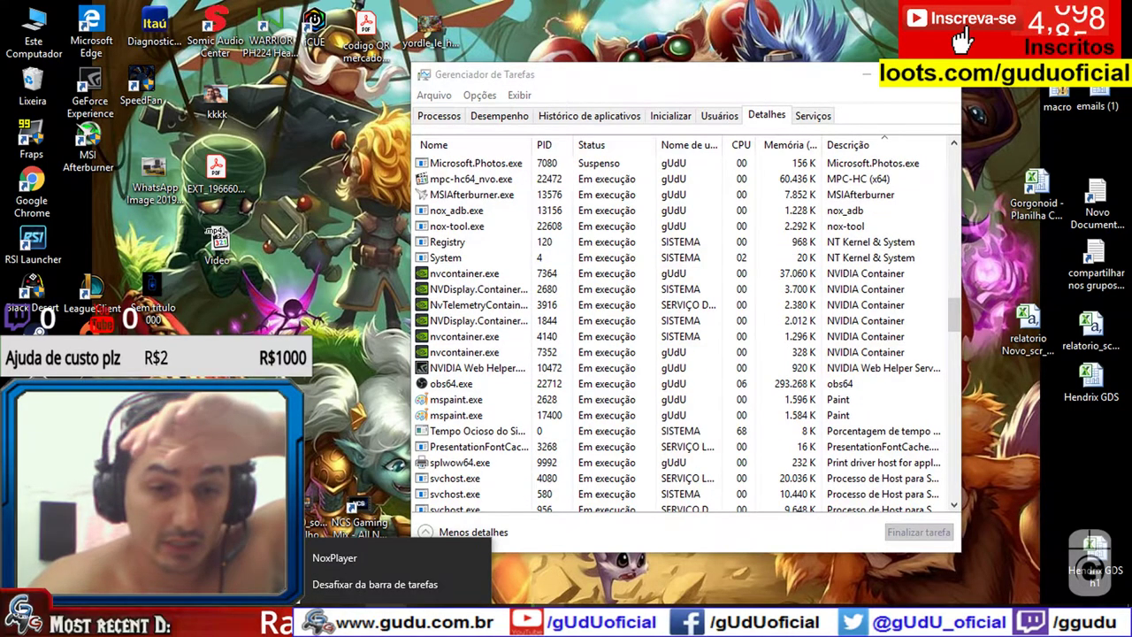
right_click(352, 560)
click(412, 536)
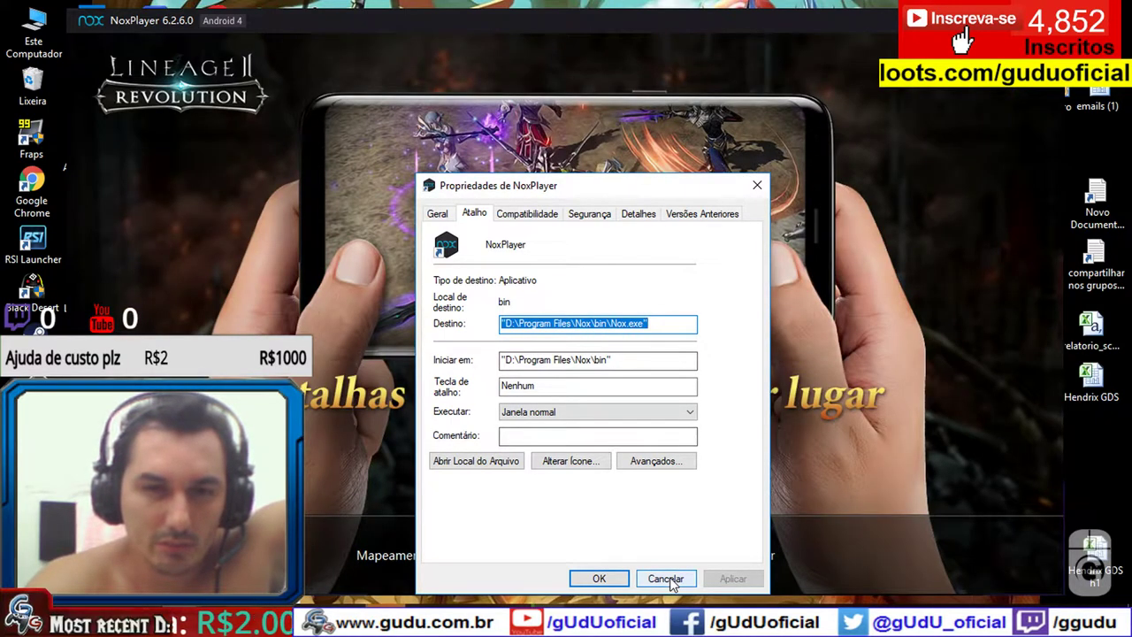
click(665, 578)
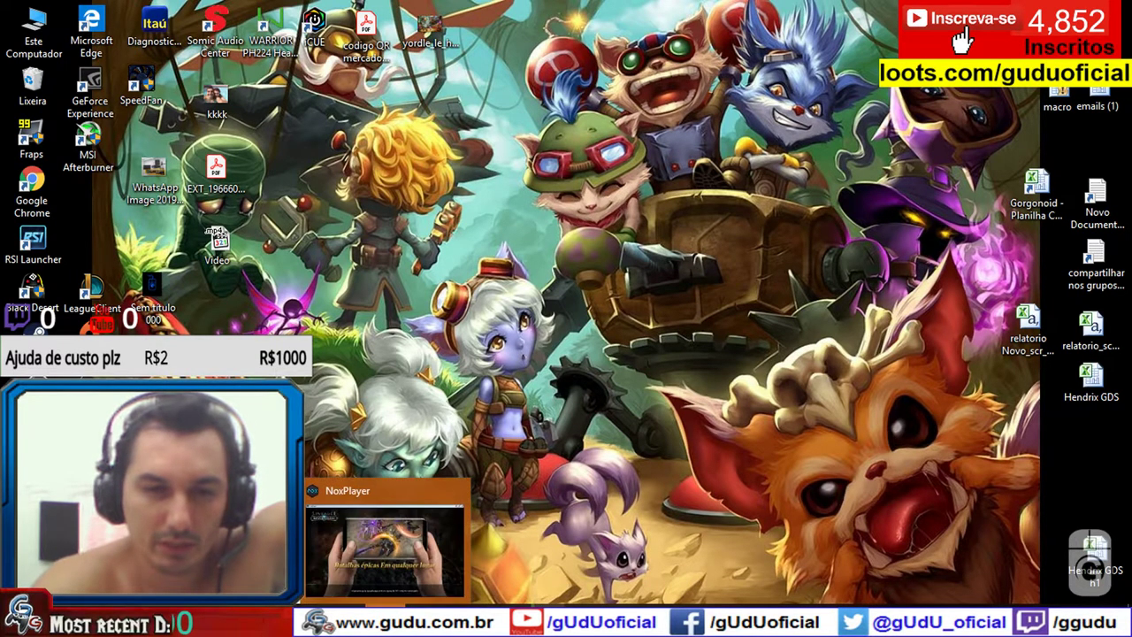
Examine the running NoxPlayer processes in Task Manager's detailed process list
key(ctrl+shift+Escape)
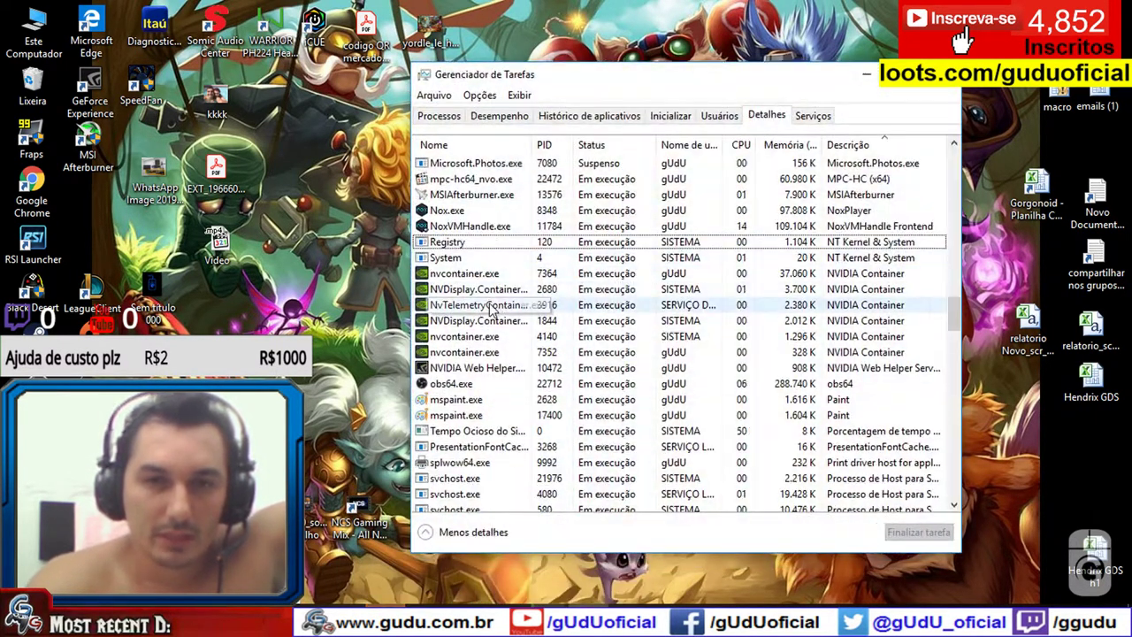
click(844, 214)
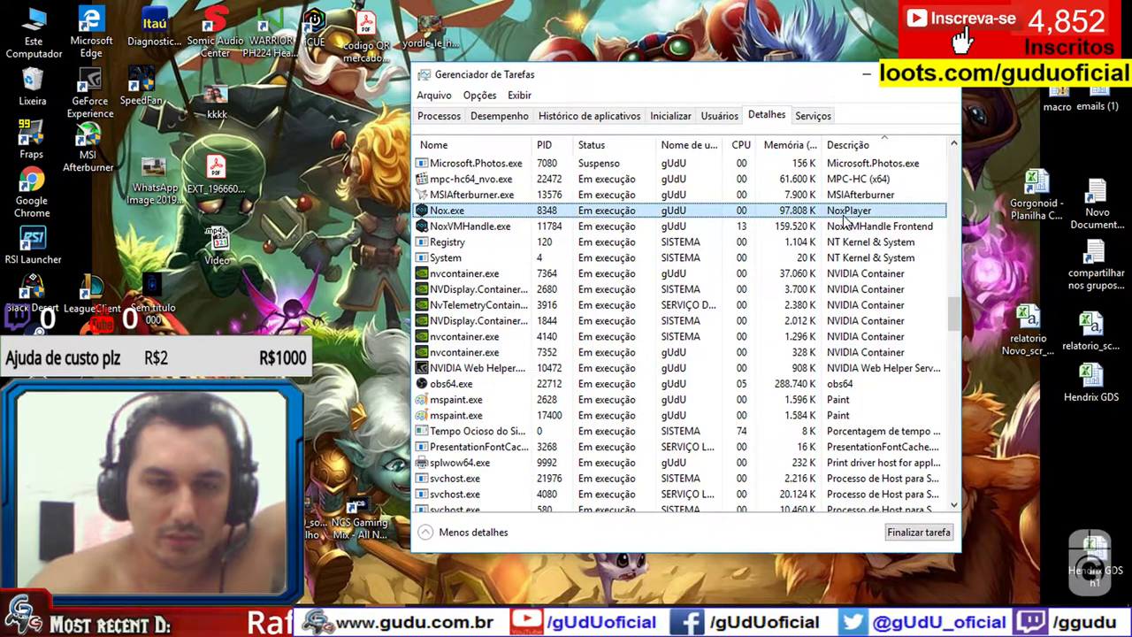
key(Down)
key(Down)
key(Down)
key(Down)
key(Down)
key(Down)
key(Down)
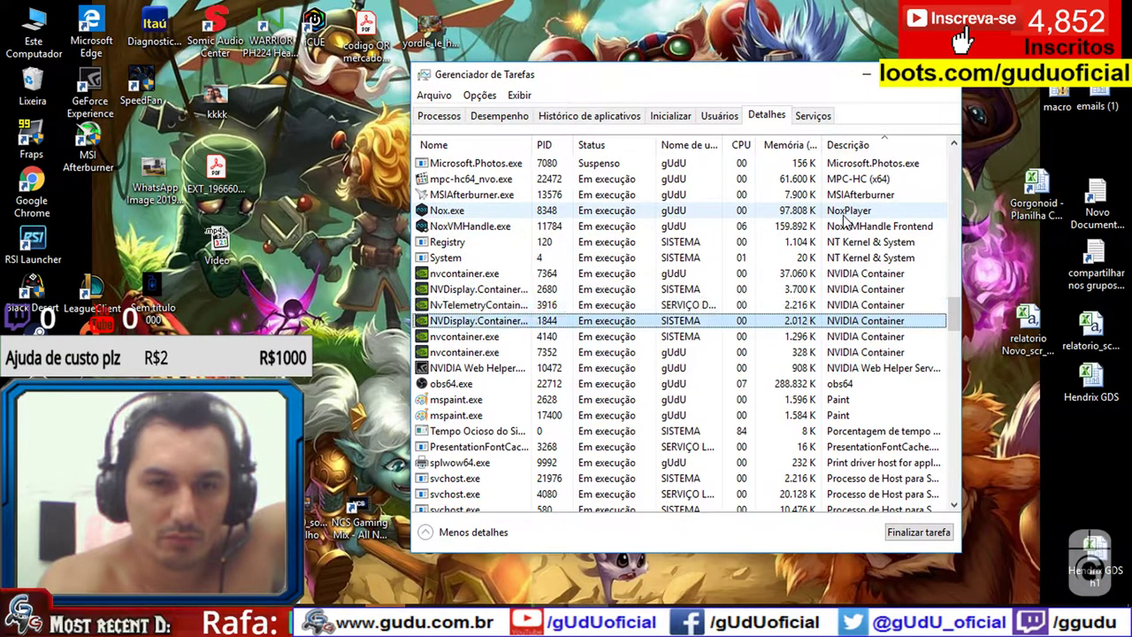
key(Down)
key(Page_Up)
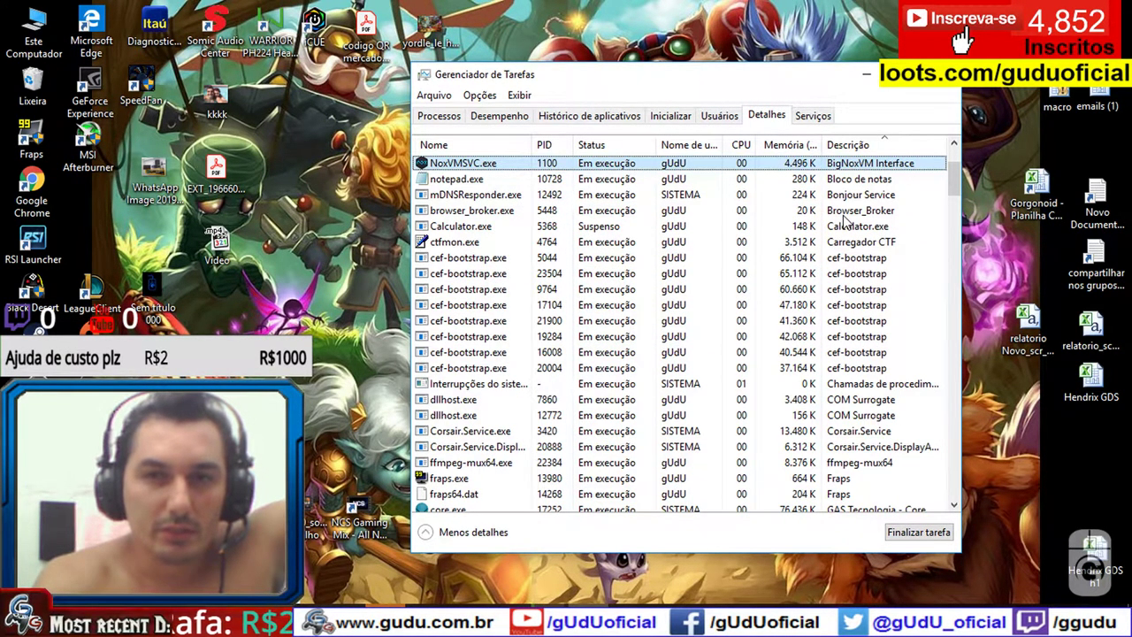
key(Down)
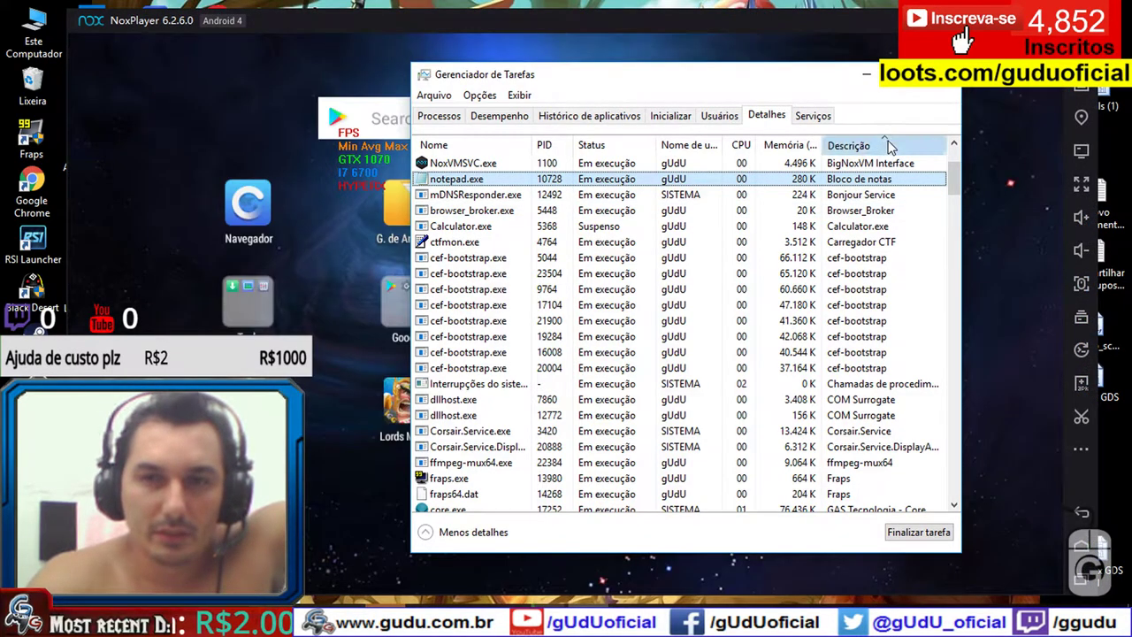
Sort the processes by name, review the Nox entries and close Task Manager
click(887, 147)
scroll(888, 150, down, 1)
click(887, 150)
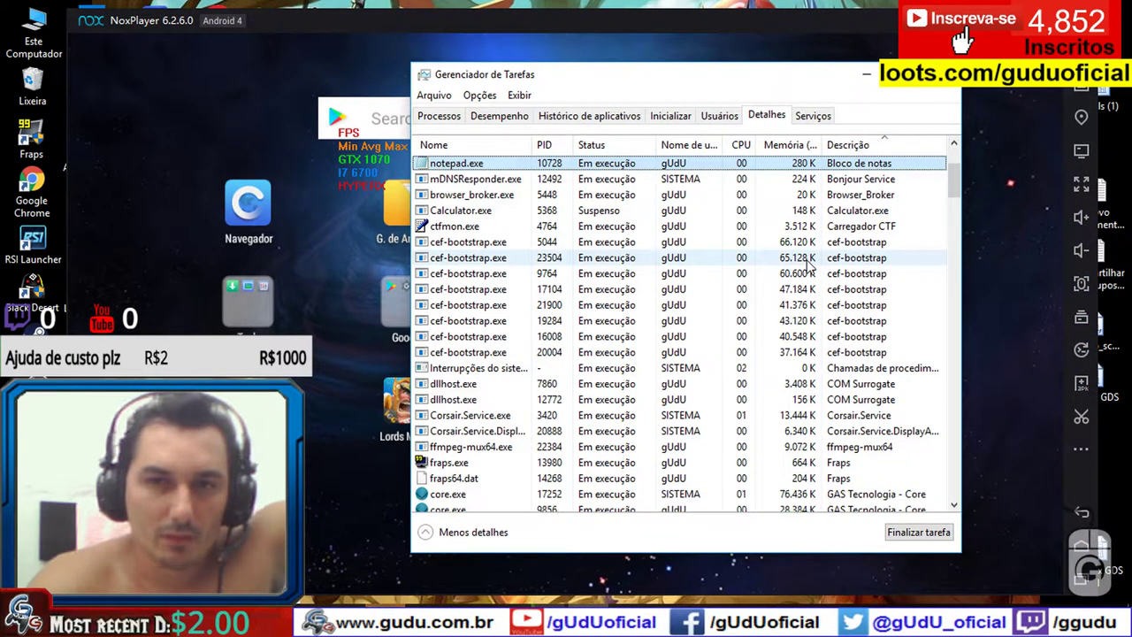
scroll(805, 256, down, 2)
scroll(746, 289, down, 15)
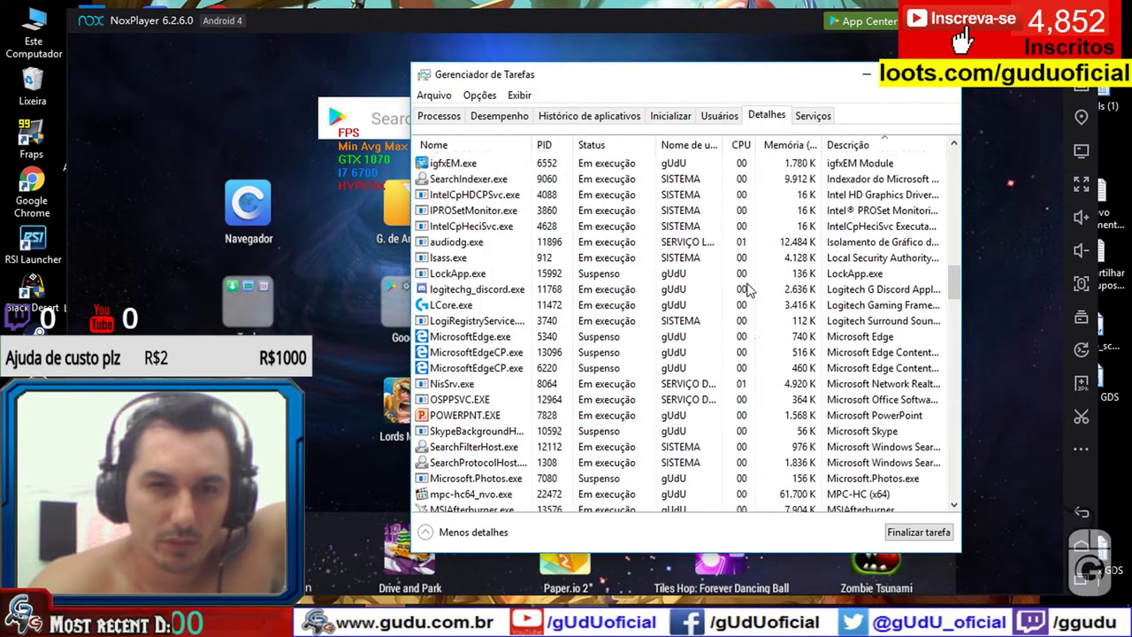
scroll(619, 230, up, 4)
click(472, 144)
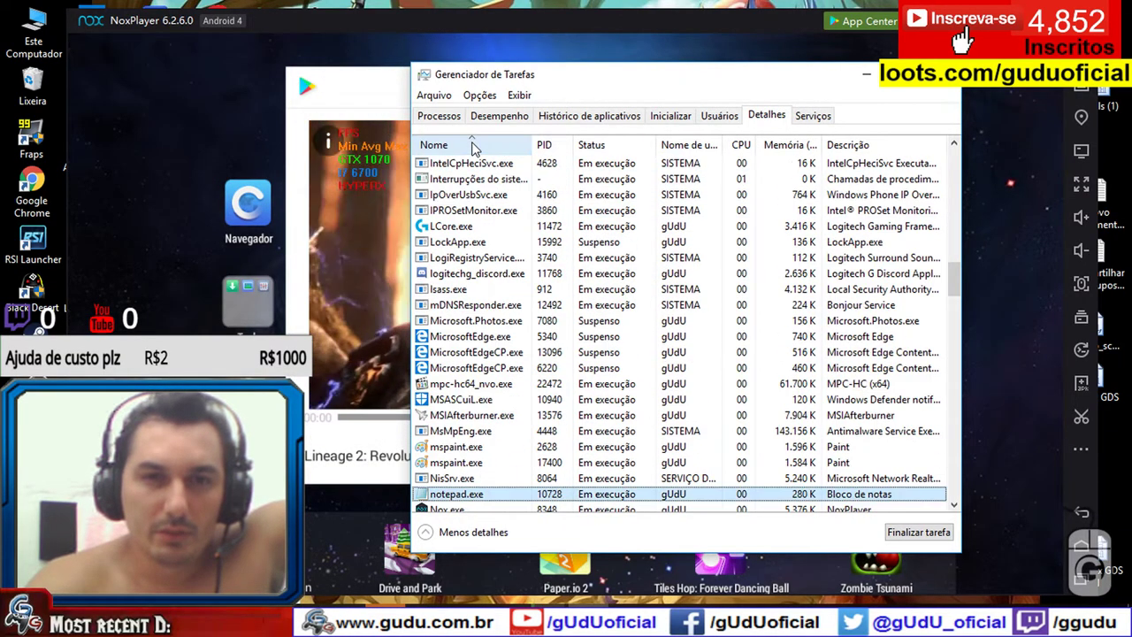
scroll(521, 275, down, 1)
scroll(522, 274, down, 1)
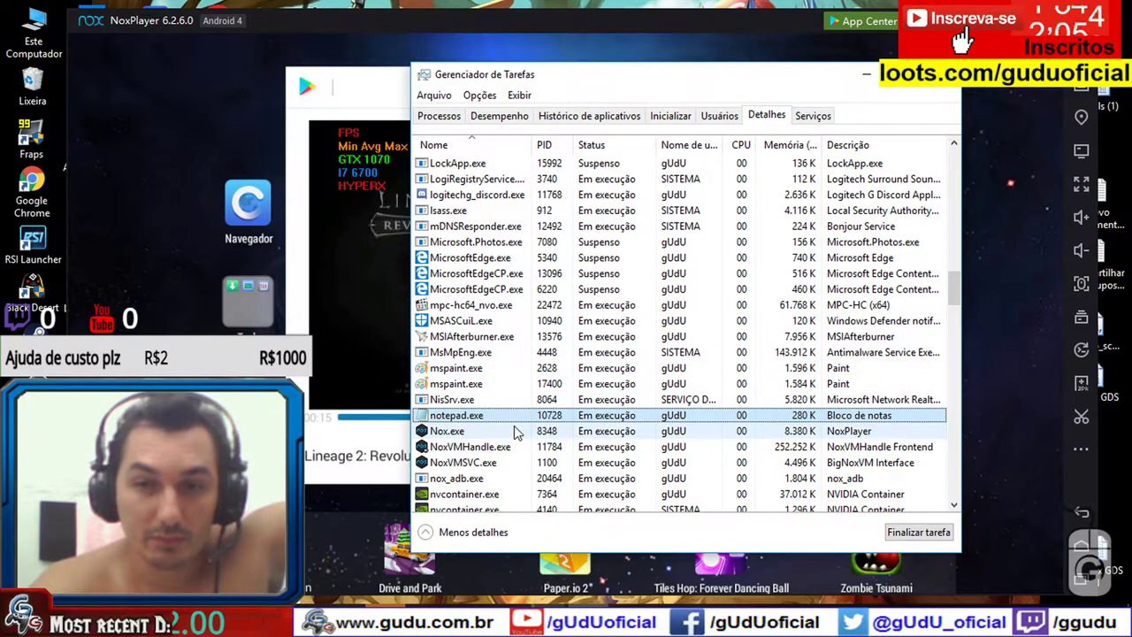
click(946, 76)
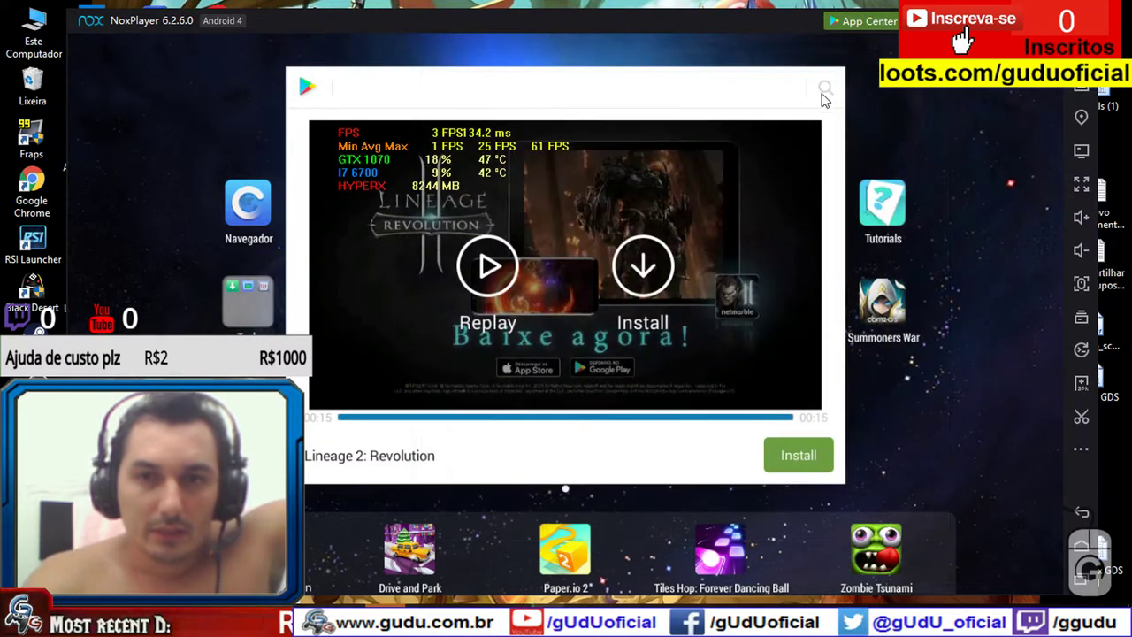
Dismiss the Lineage 2: Revolution promotion and review the performance option in the emulator's advanced system settings
click(978, 326)
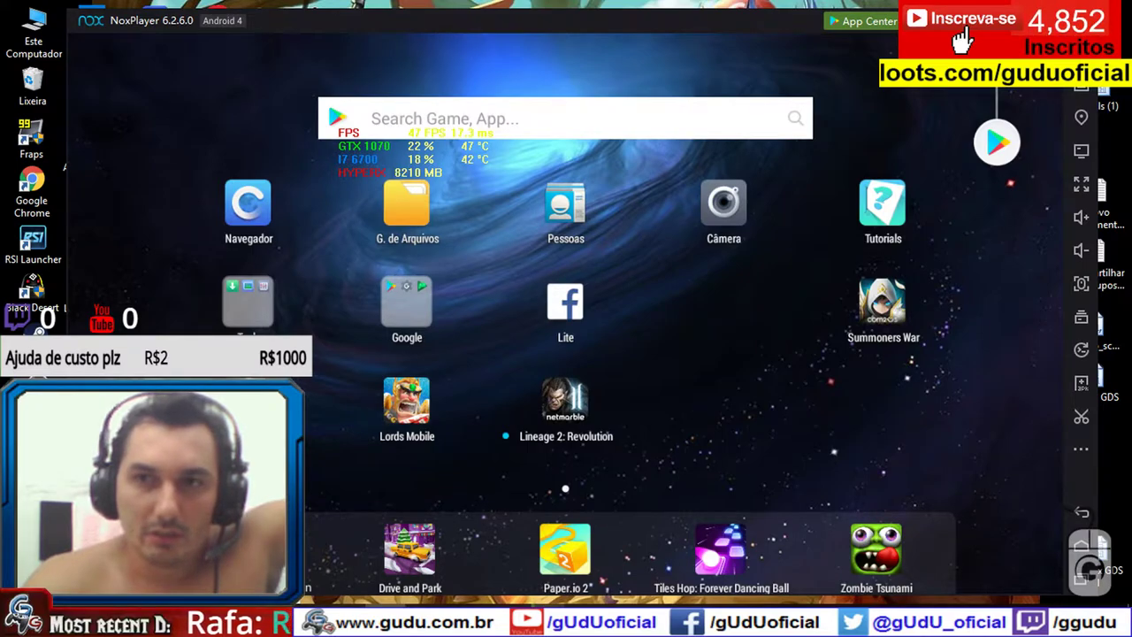
click(971, 20)
click(226, 34)
click(305, 35)
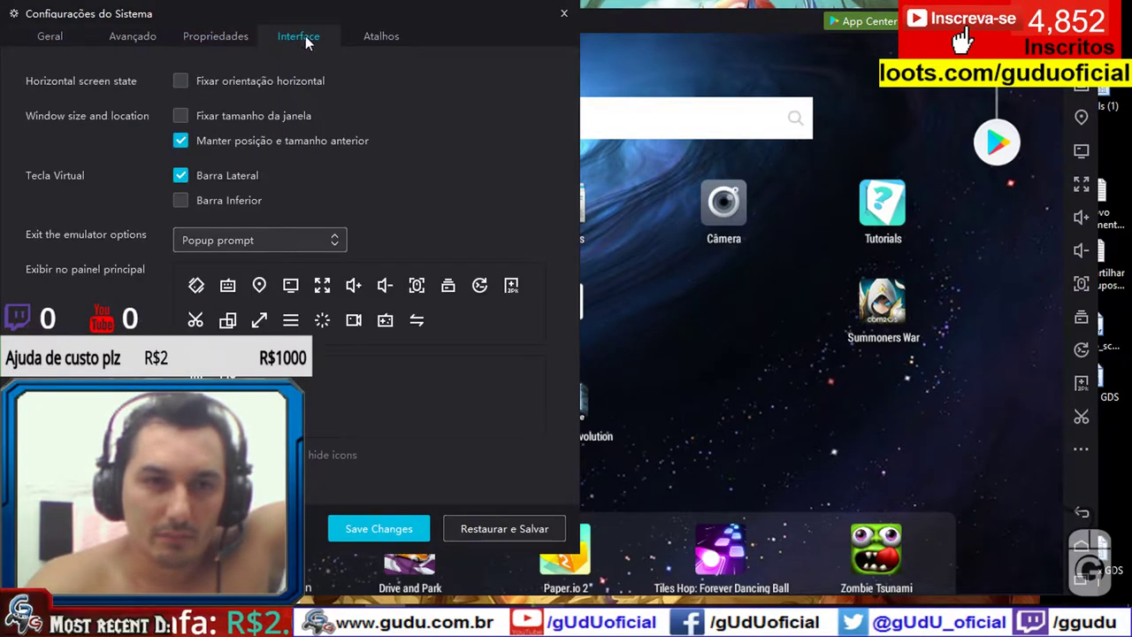
click(167, 39)
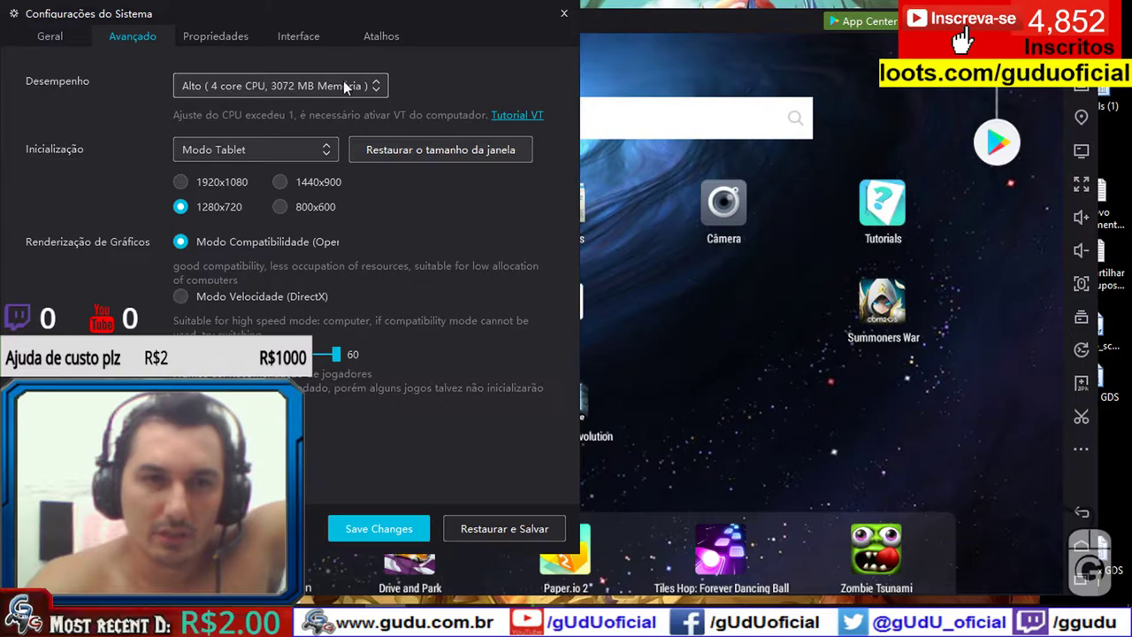
Close the emulator's system settings without changes and launch Summoners War from the home screen
click(565, 14)
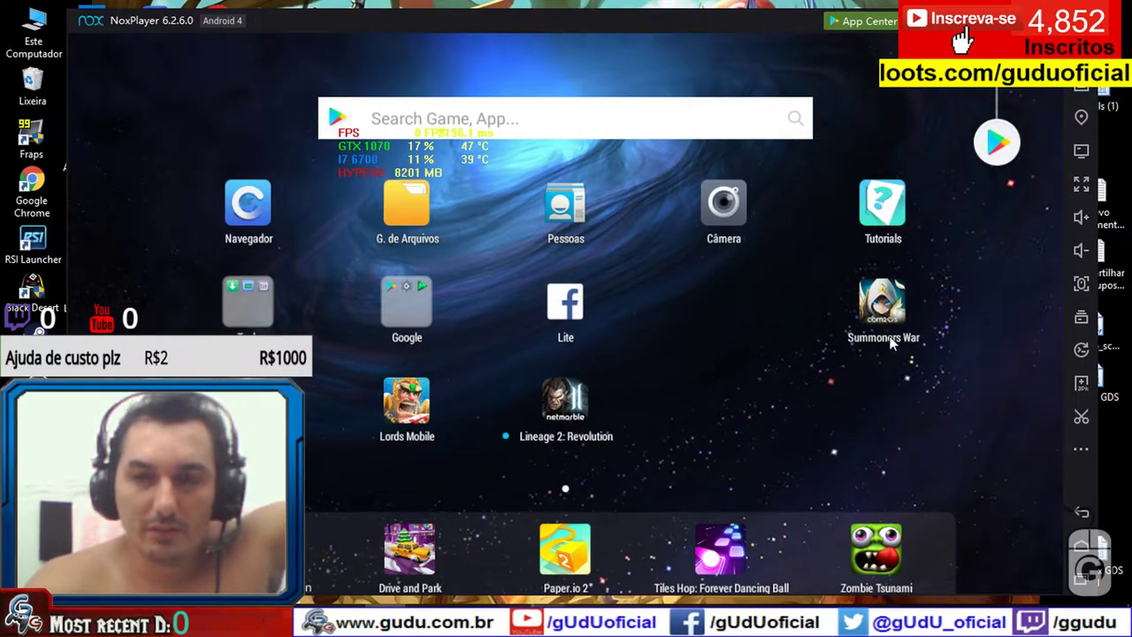
click(889, 309)
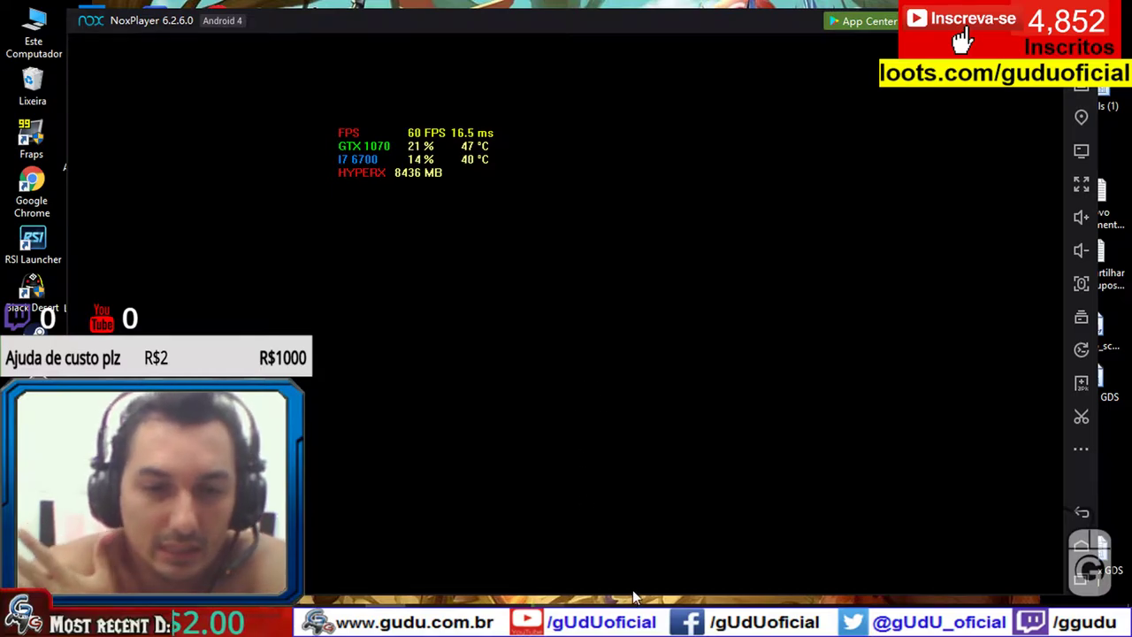
Open Task Manager, expand the NoxPlayer entry and examine the NoxVMHandle.exe process in the detailed list
right_click(657, 619)
click(765, 538)
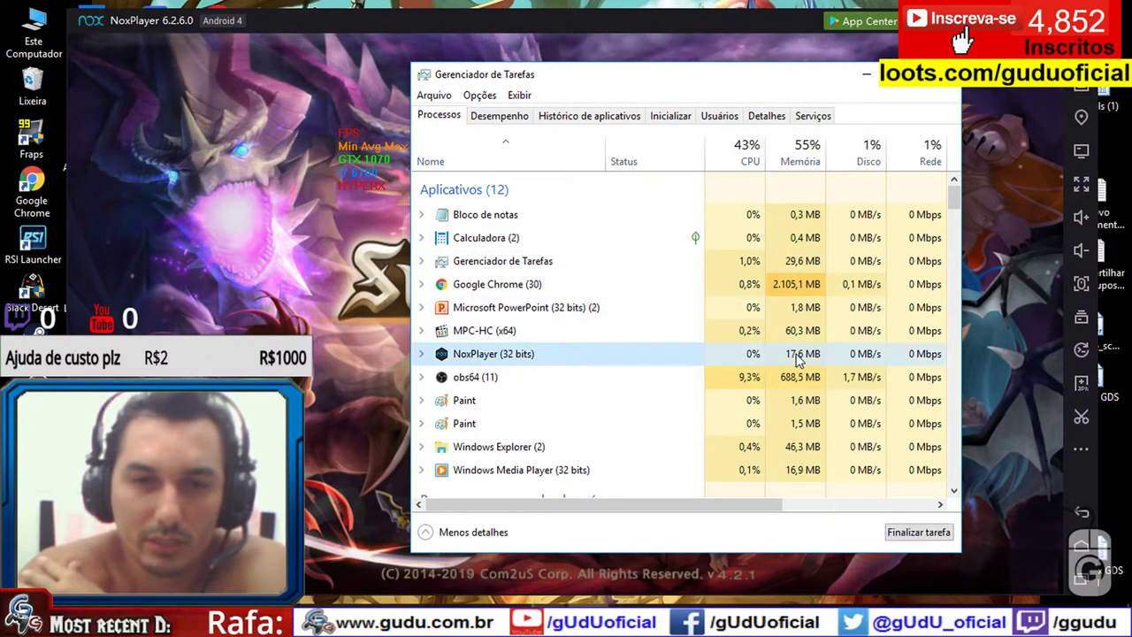
double_click(442, 358)
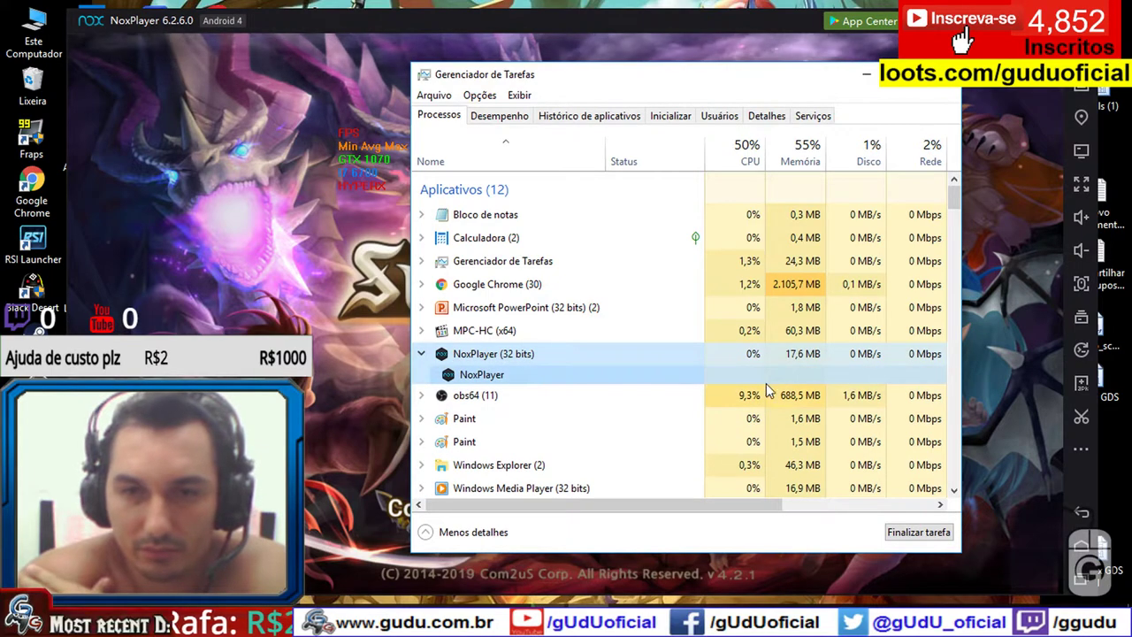
click(752, 122)
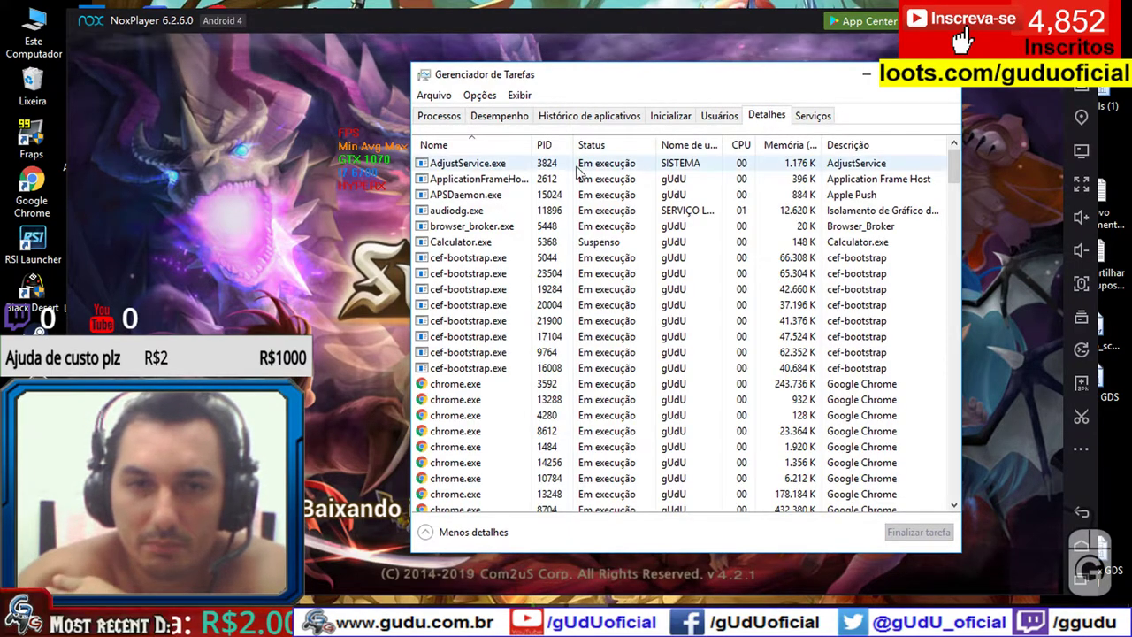
scroll(584, 221, down, 12)
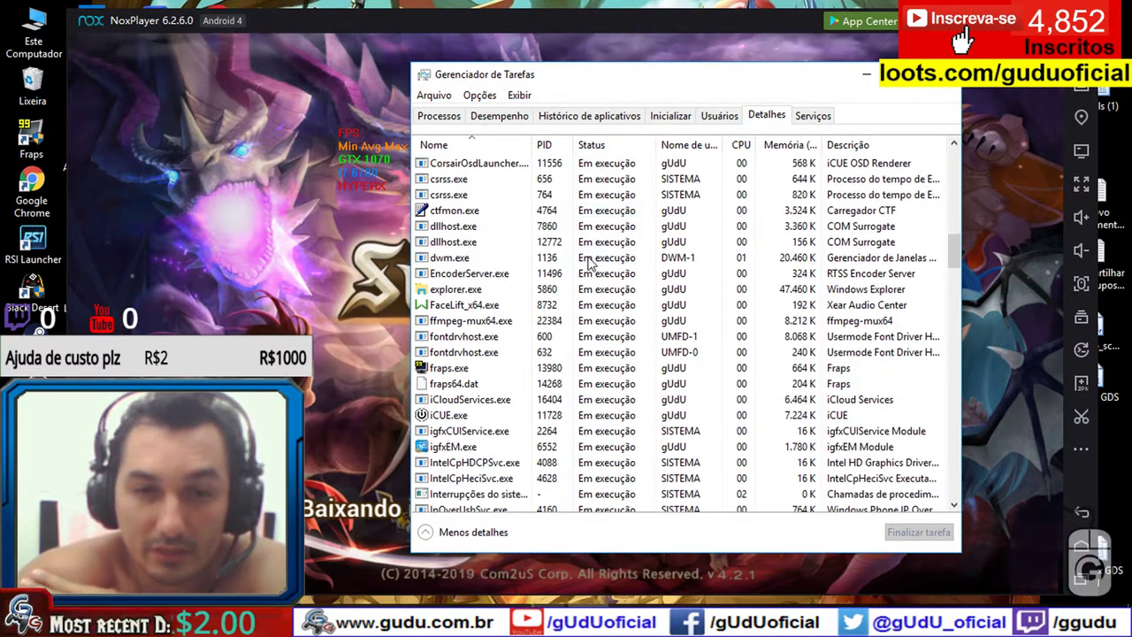
scroll(589, 263, down, 10)
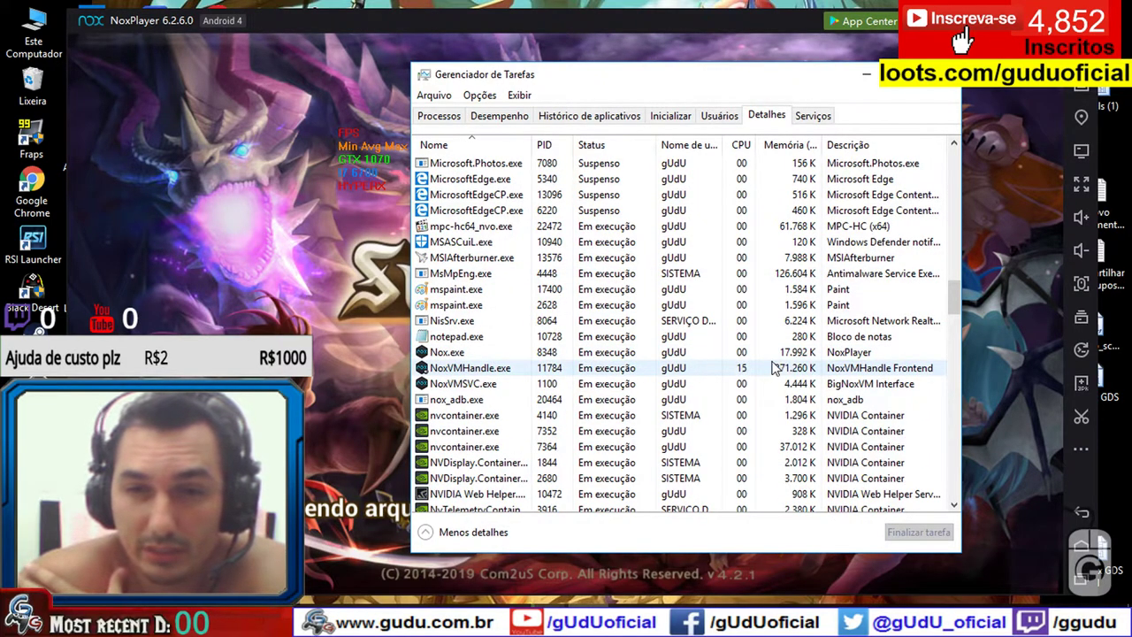
click(769, 370)
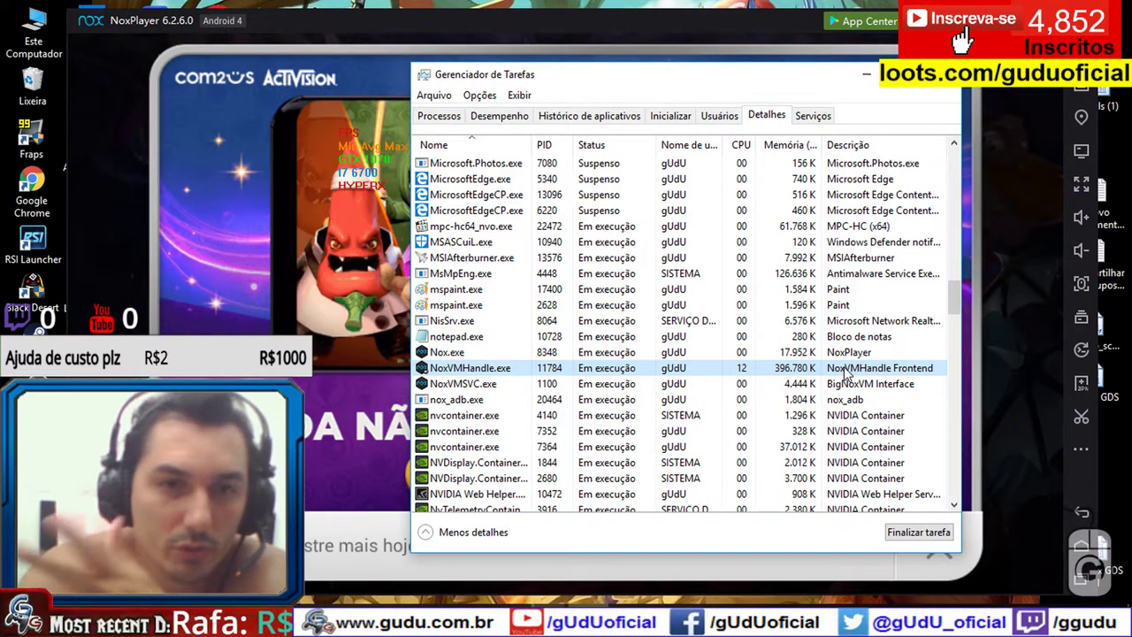
Return to the game and dismiss the promotional advertisement and the special pack offer
click(549, 594)
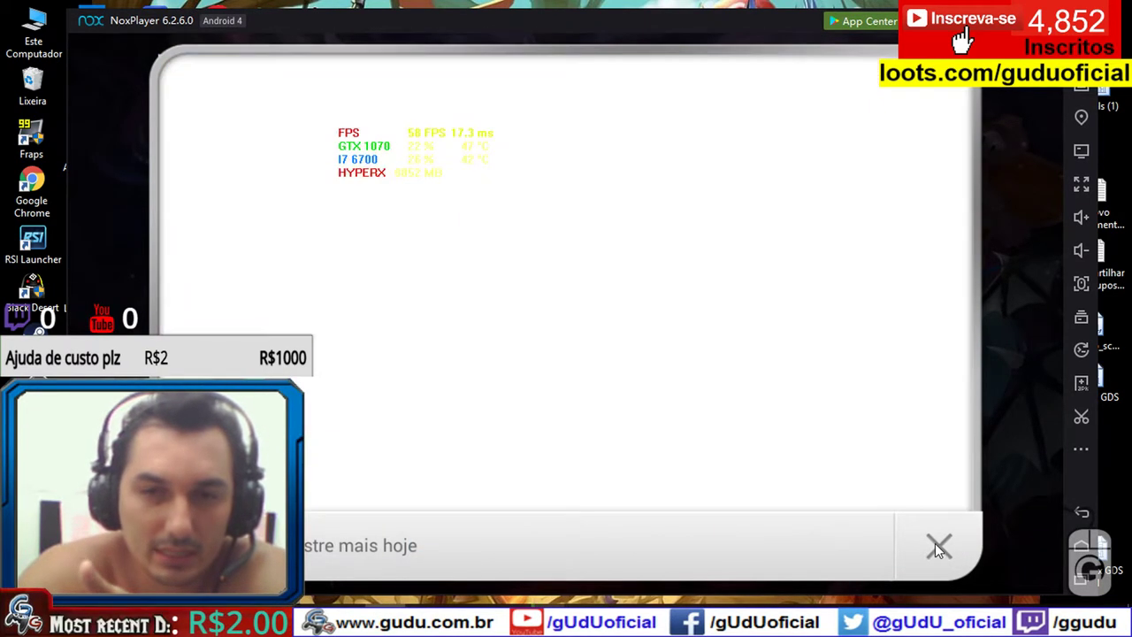
click(936, 545)
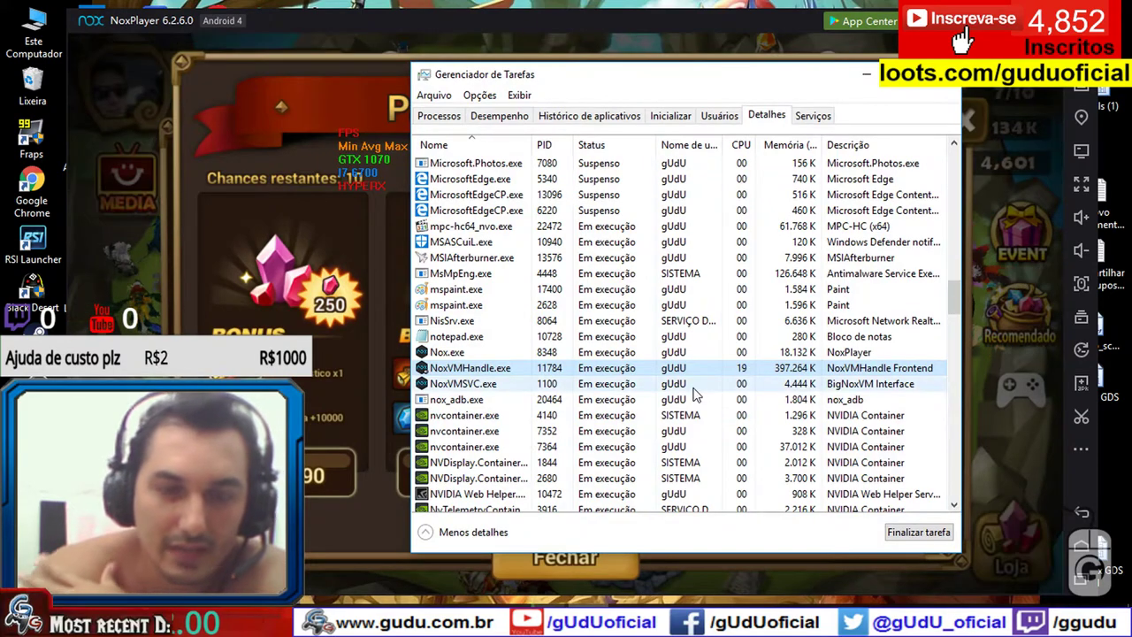
click(333, 85)
click(566, 555)
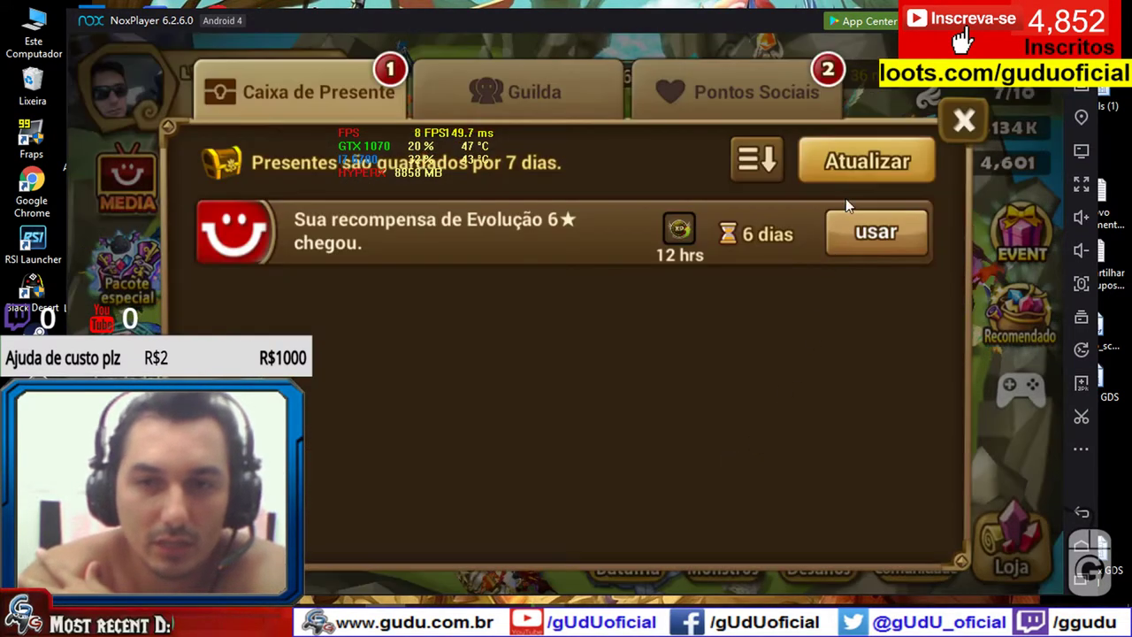
Collect all social point gifts and close the gift box
click(754, 70)
click(891, 163)
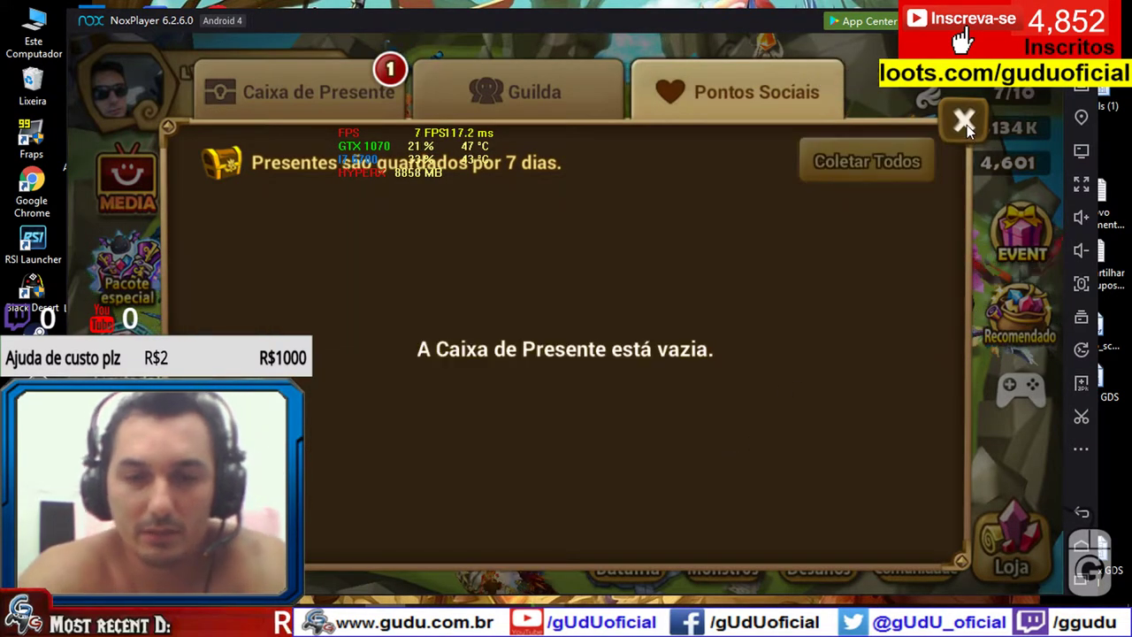
click(966, 124)
Collect the ready crystals from the tree and pond structures on the main island
scroll(816, 234, down, 5)
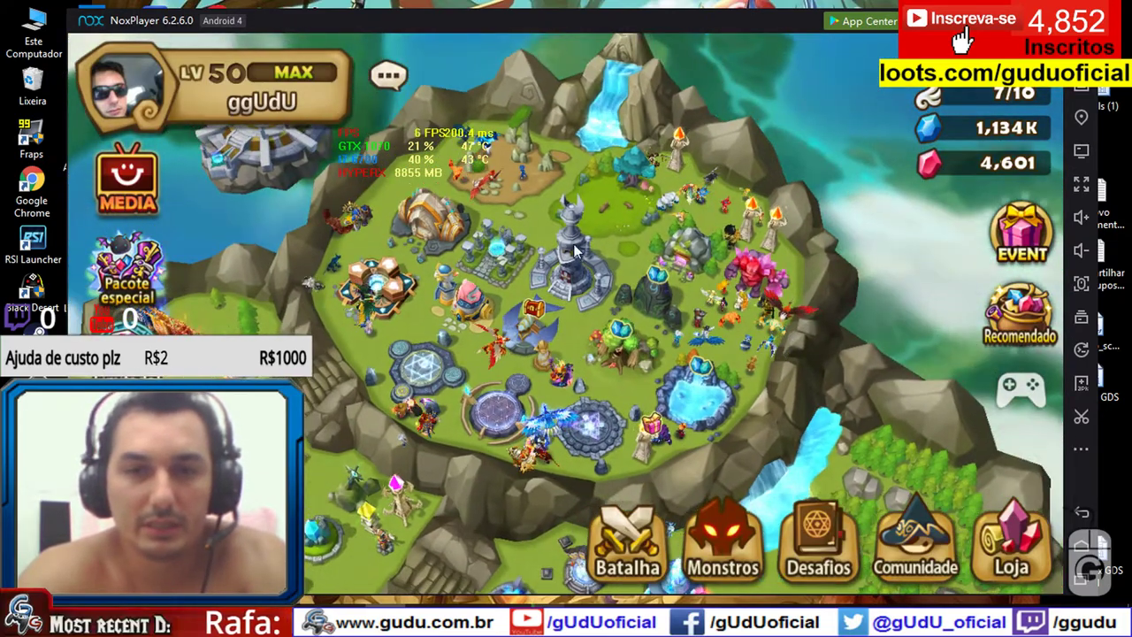
drag(619, 230, 715, 218)
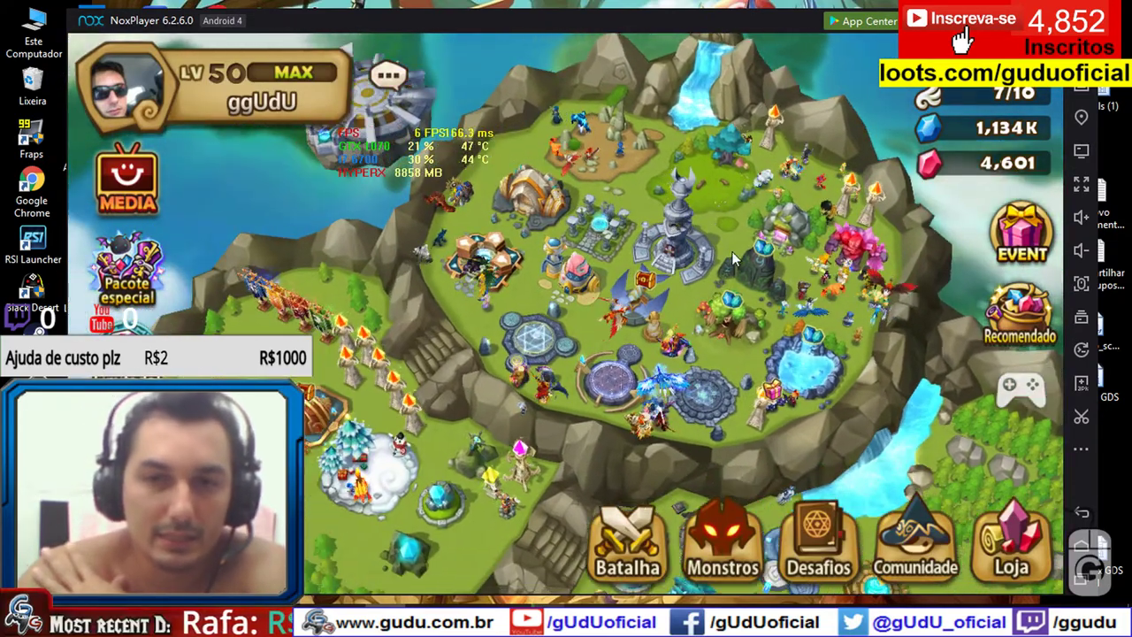
click(730, 313)
click(812, 344)
Browse the items for sale in the Loja Mágica and close the shop
click(644, 295)
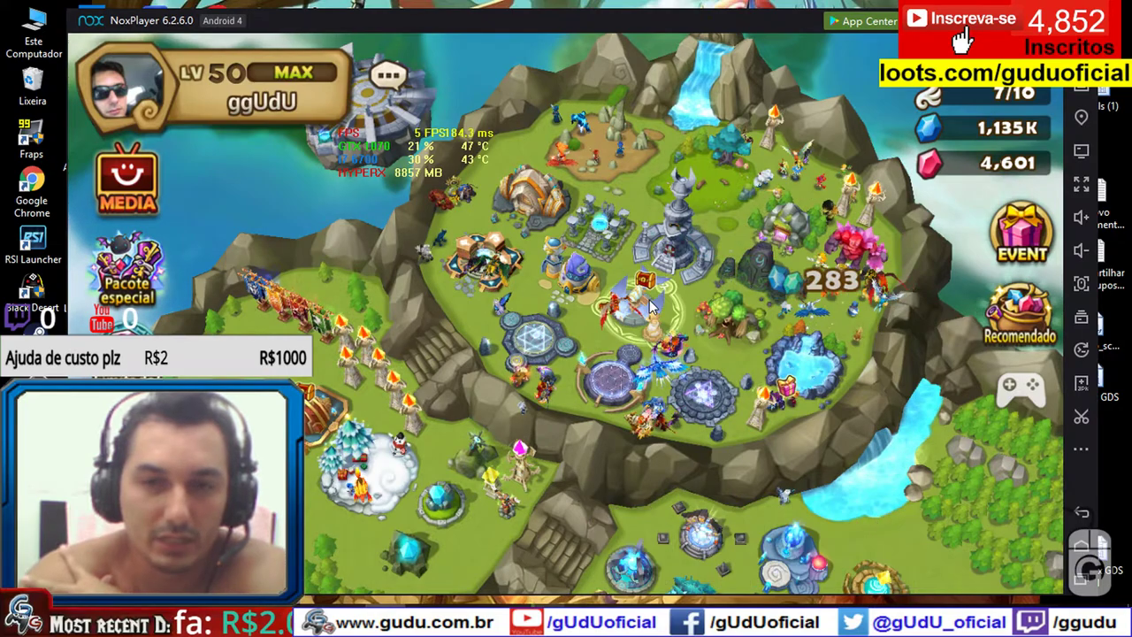
click(831, 538)
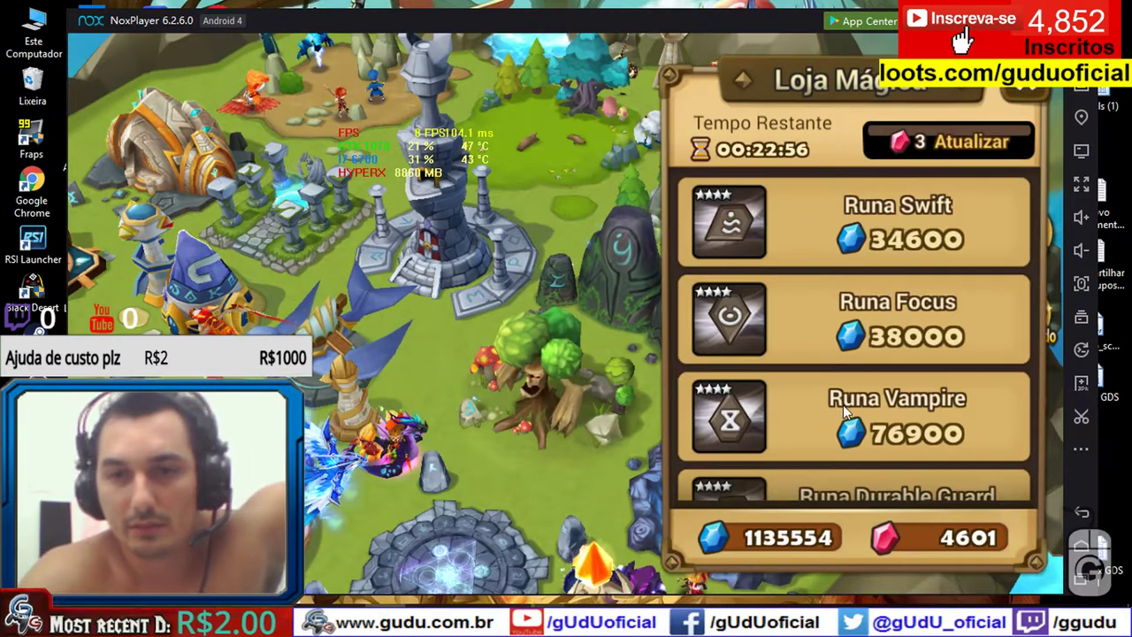
scroll(840, 402, down, 2)
scroll(838, 401, down, 5)
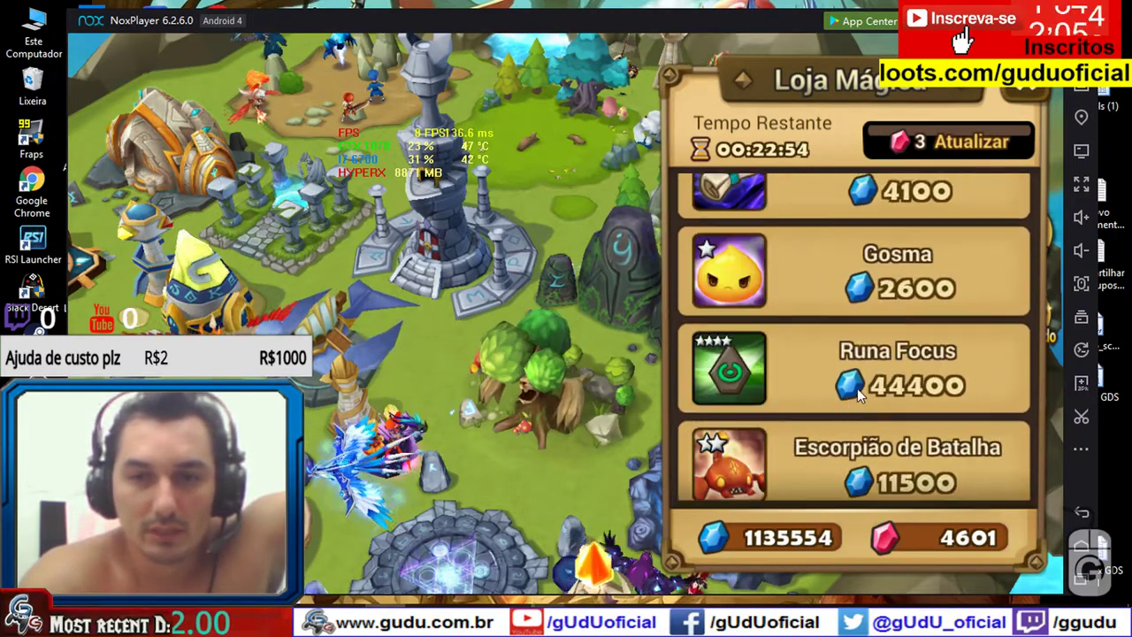
click(1025, 85)
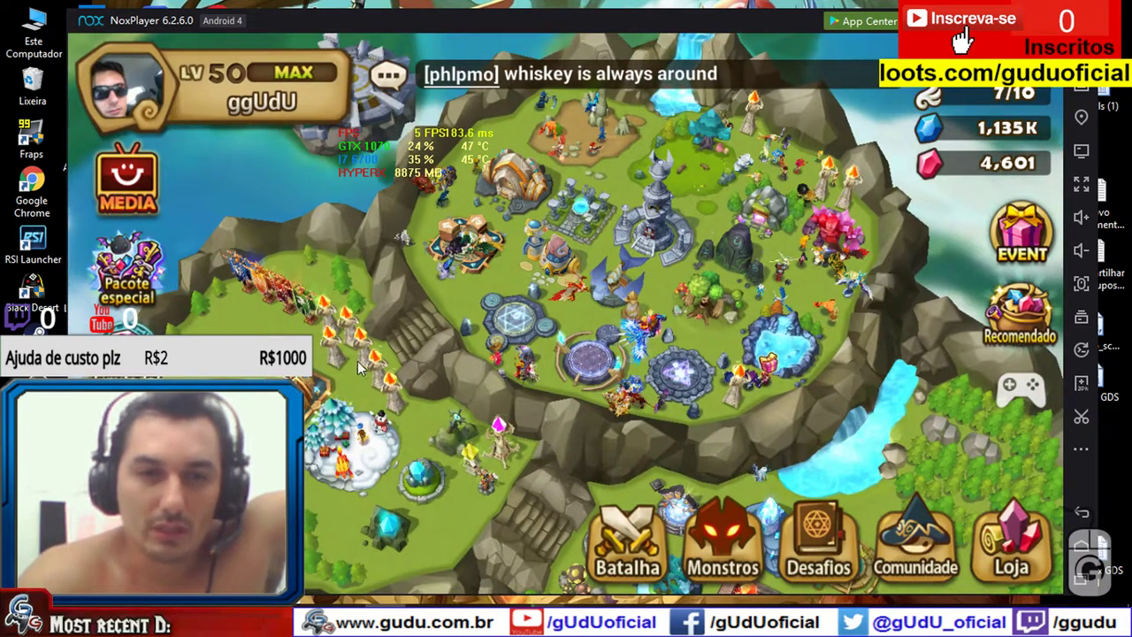
Browse the guild magic shop, view the Runa Cruel Despair details, and close the shop without buying
click(320, 389)
click(819, 565)
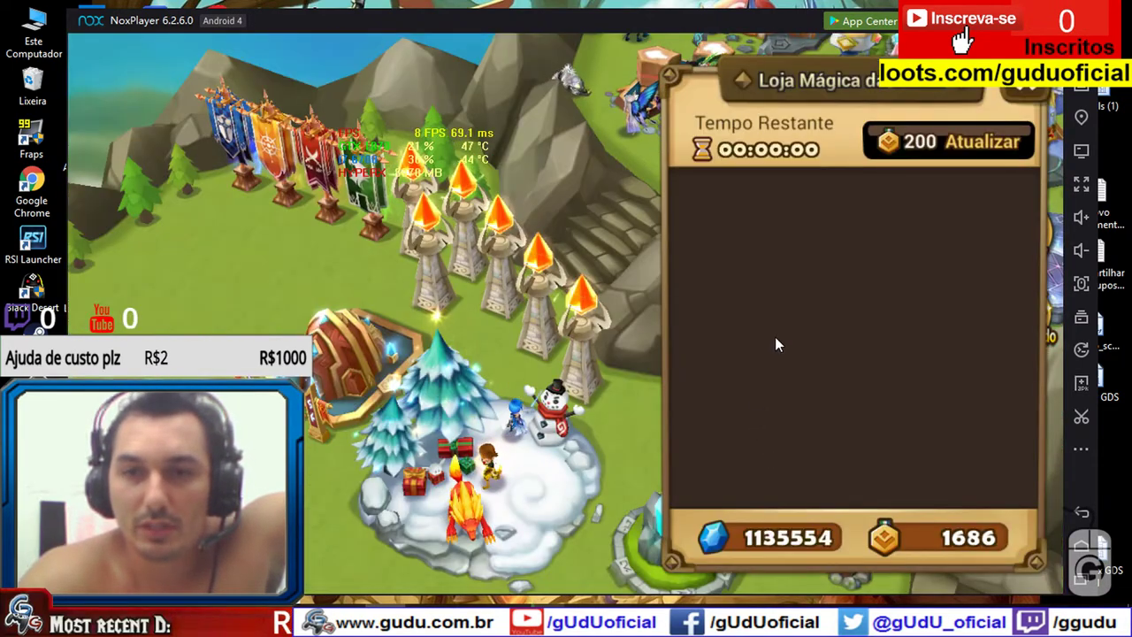
click(840, 428)
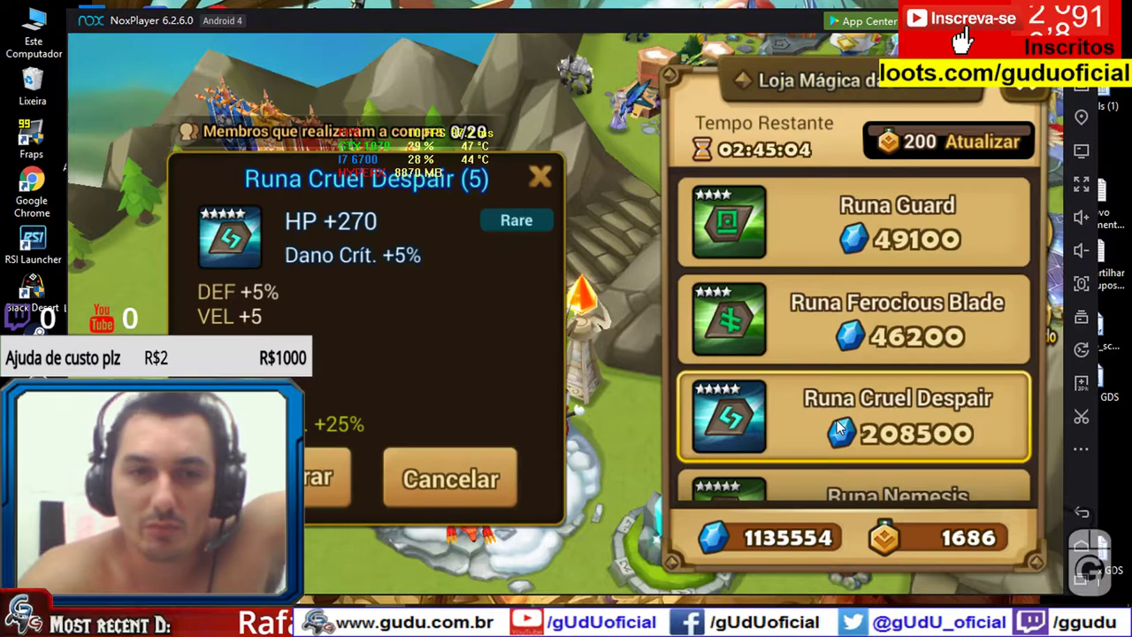
scroll(840, 427, down, 1)
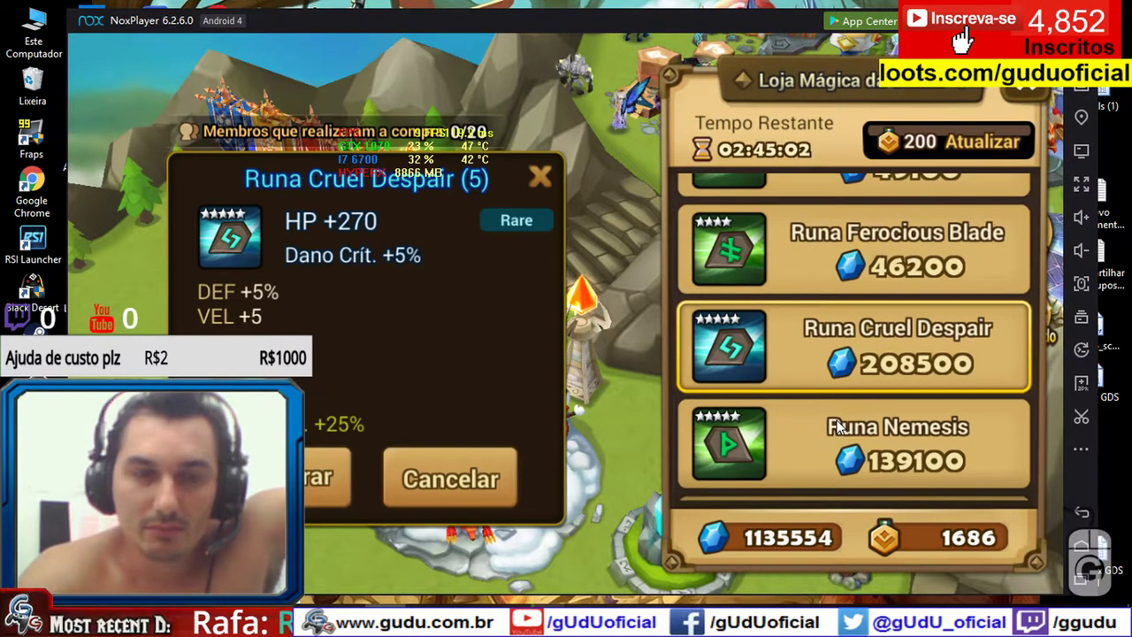
scroll(838, 428, down, 3)
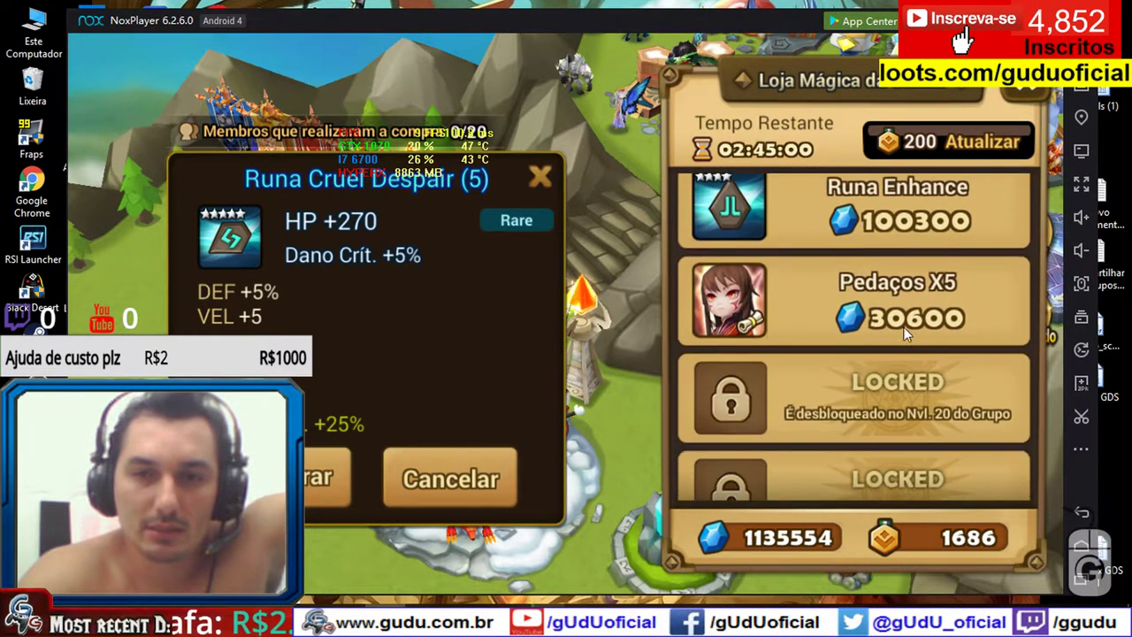
click(936, 231)
click(1020, 86)
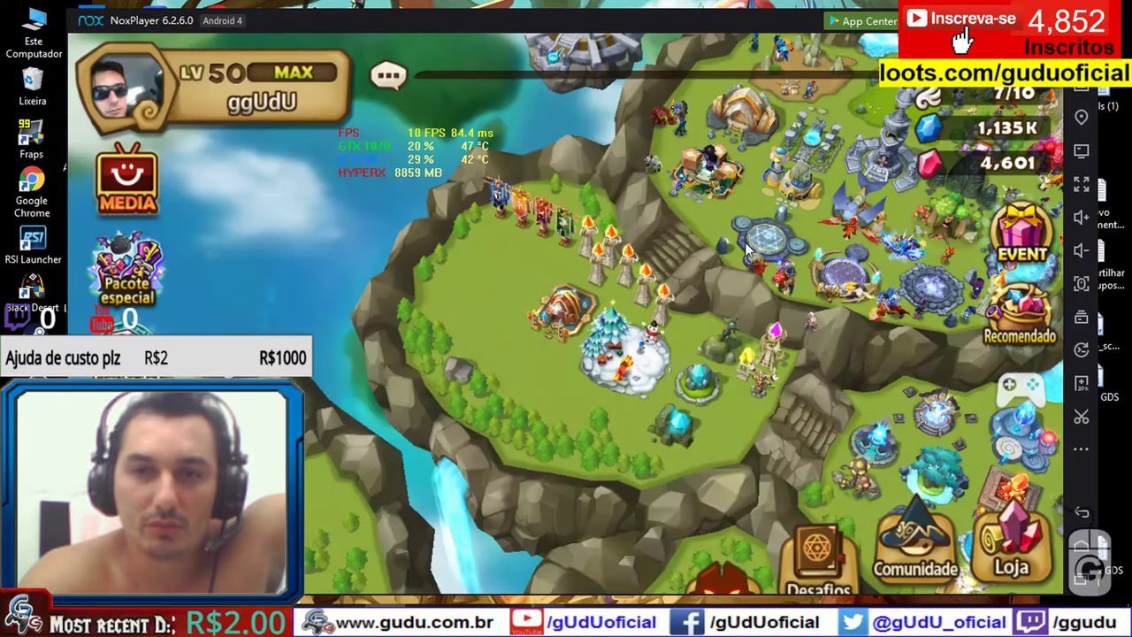
Enter the Labirinto do Tartarus from the guild area and survey its map of rooms
drag(734, 255, 595, 327)
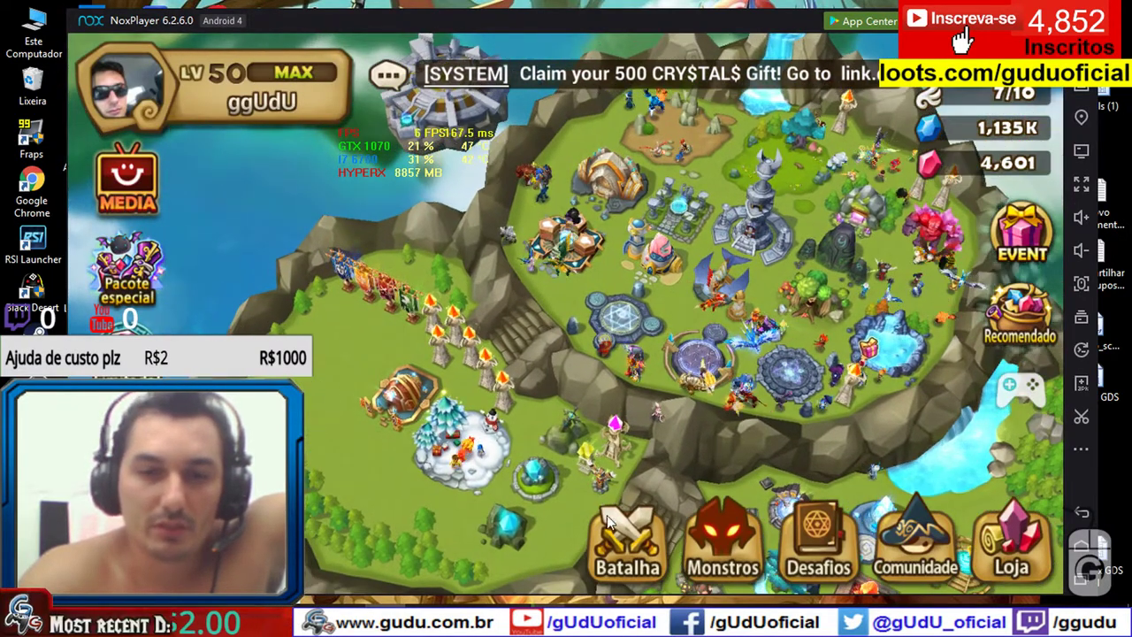
click(454, 324)
click(417, 391)
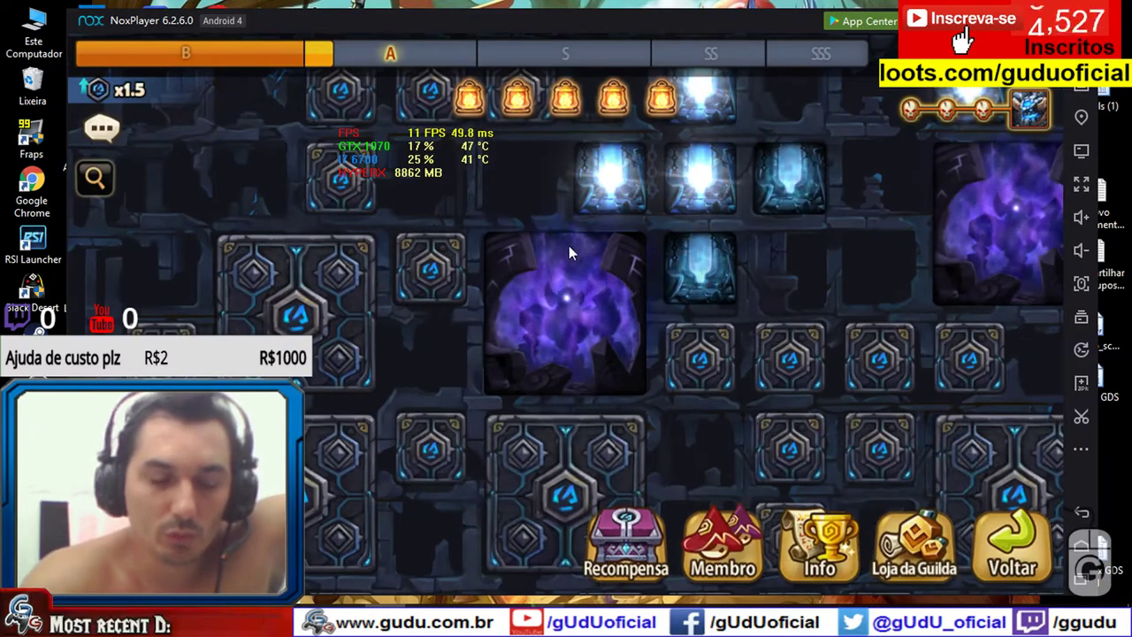
drag(570, 246, 586, 328)
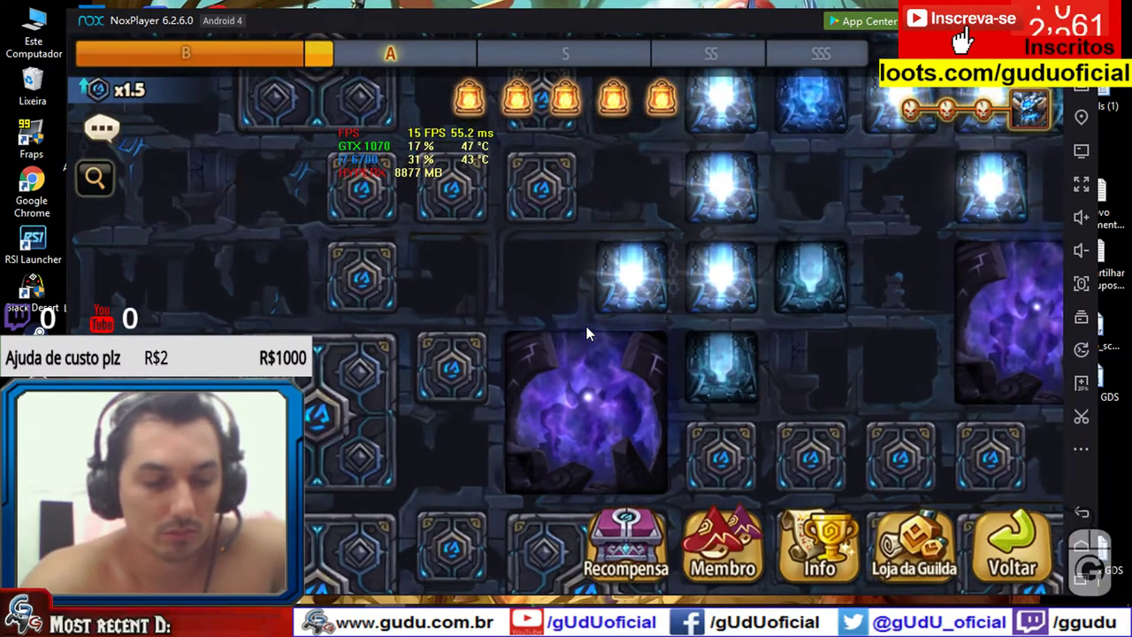
scroll(586, 327, down, 3)
scroll(586, 334, down, 2)
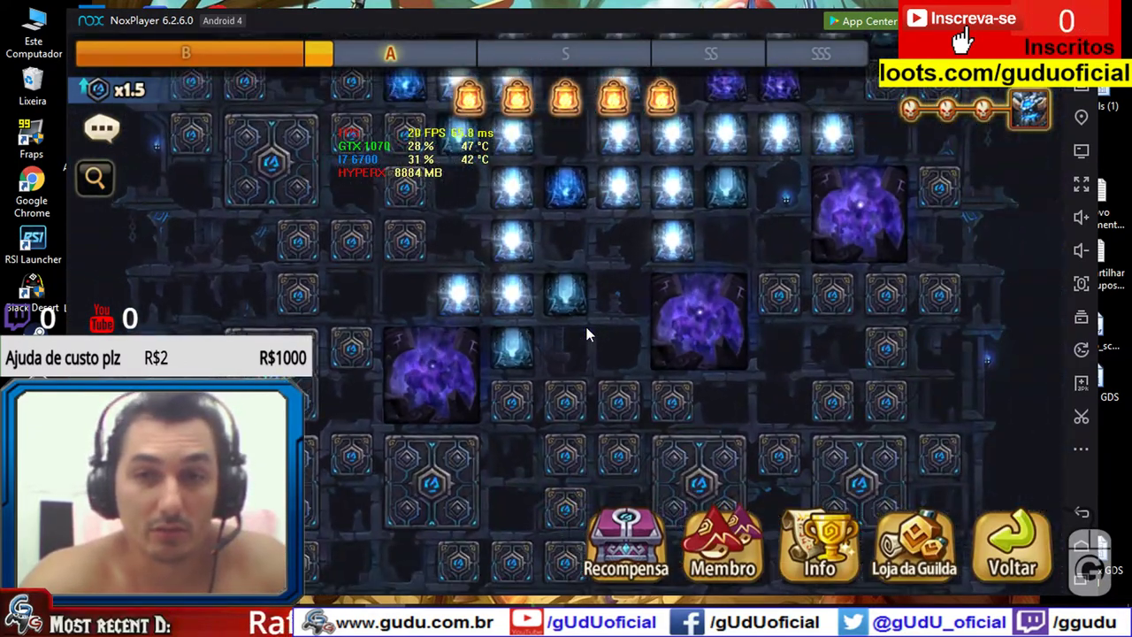
scroll(741, 283, down, 1)
Start an Easy-level battle against the Guardião do Labirinto with the preset monster team
click(705, 375)
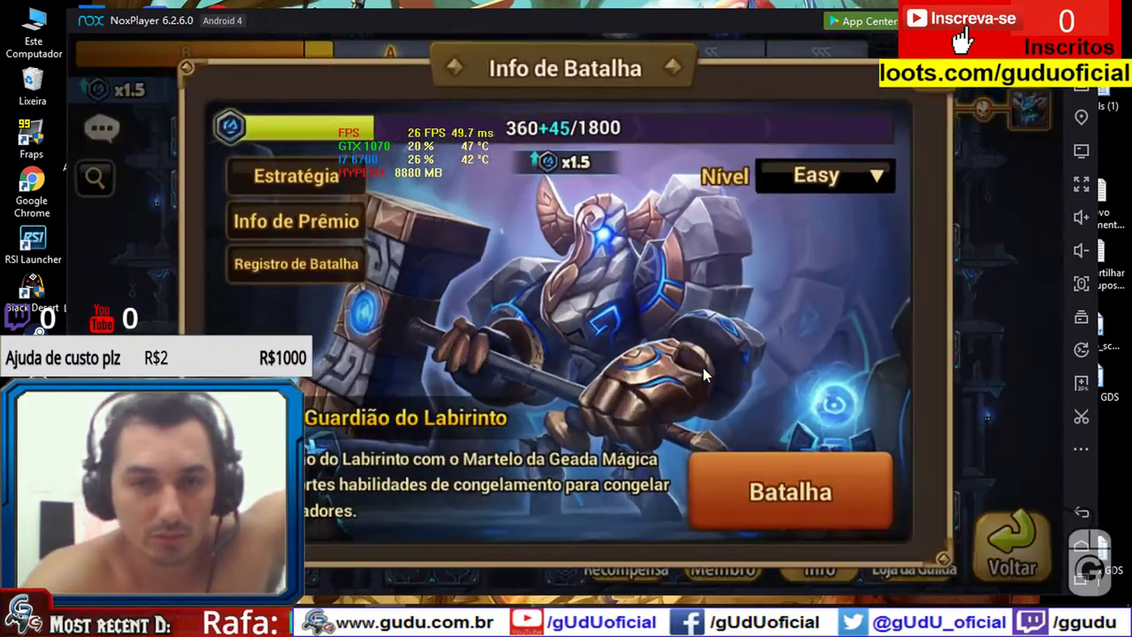
click(805, 480)
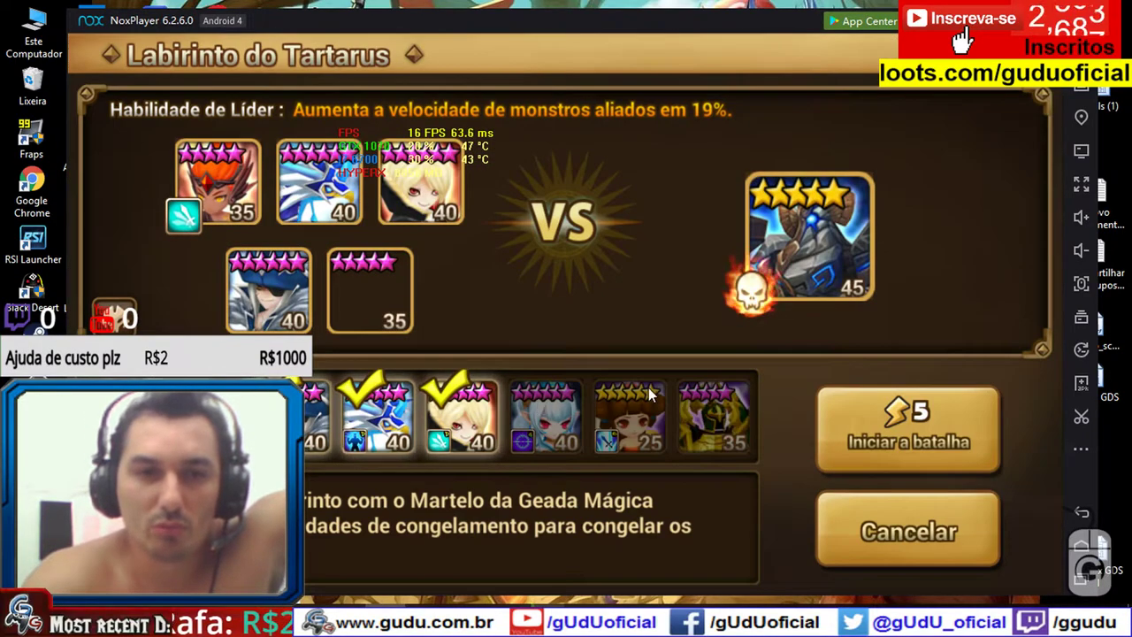
click(891, 424)
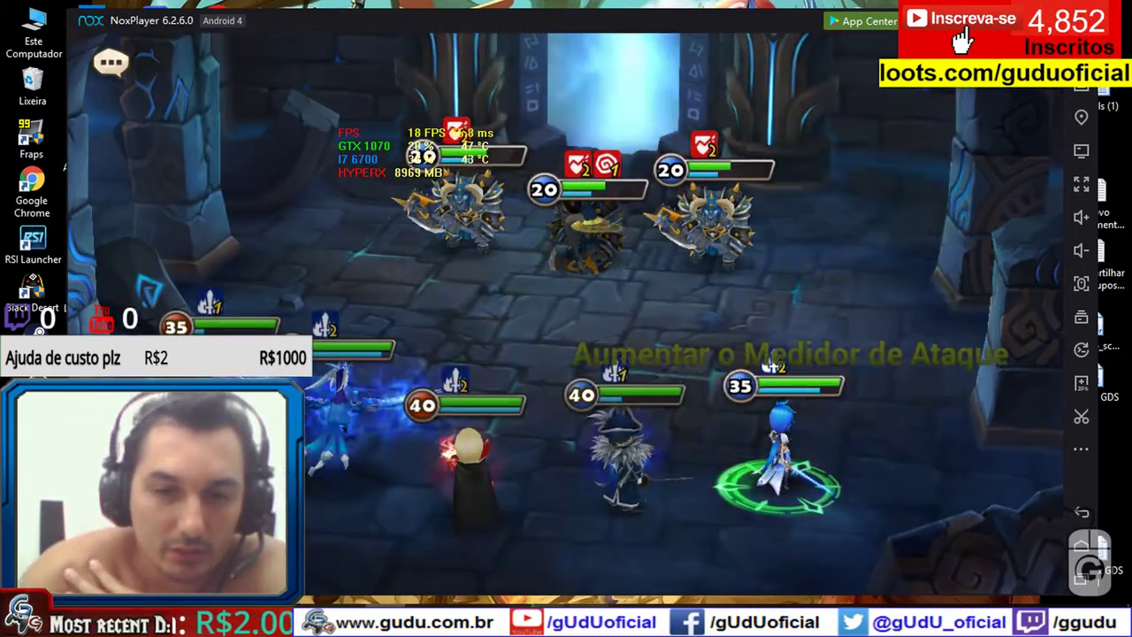
Check the Nox.exe and NoxVMHandle.exe entries in Task Manager during the battle and sort the processes by CPU usage
click(490, 621)
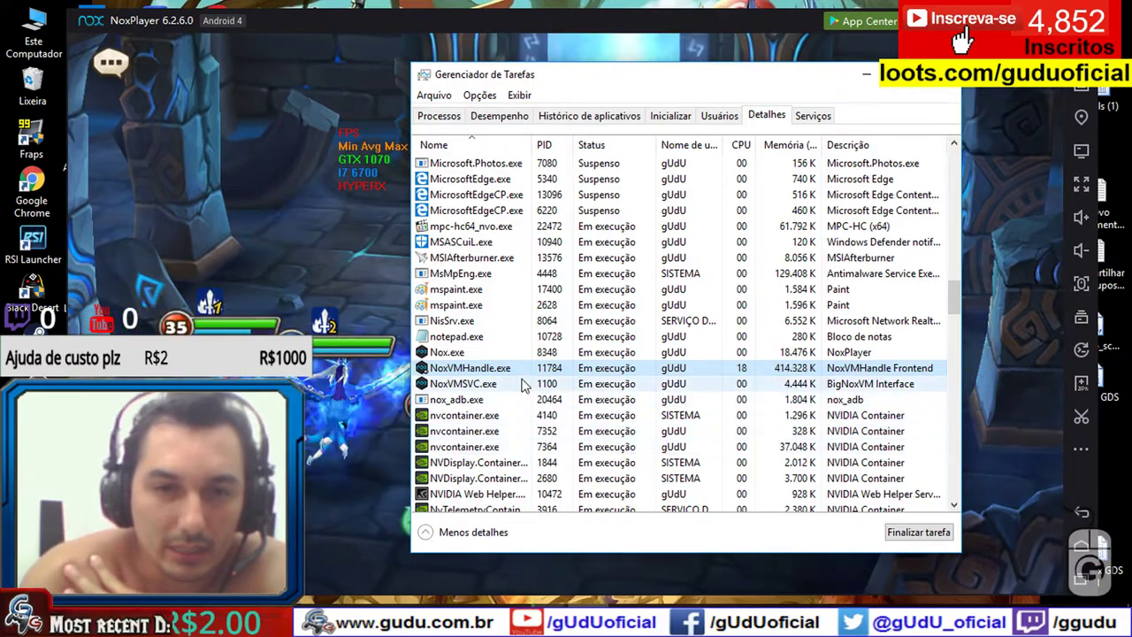
click(806, 355)
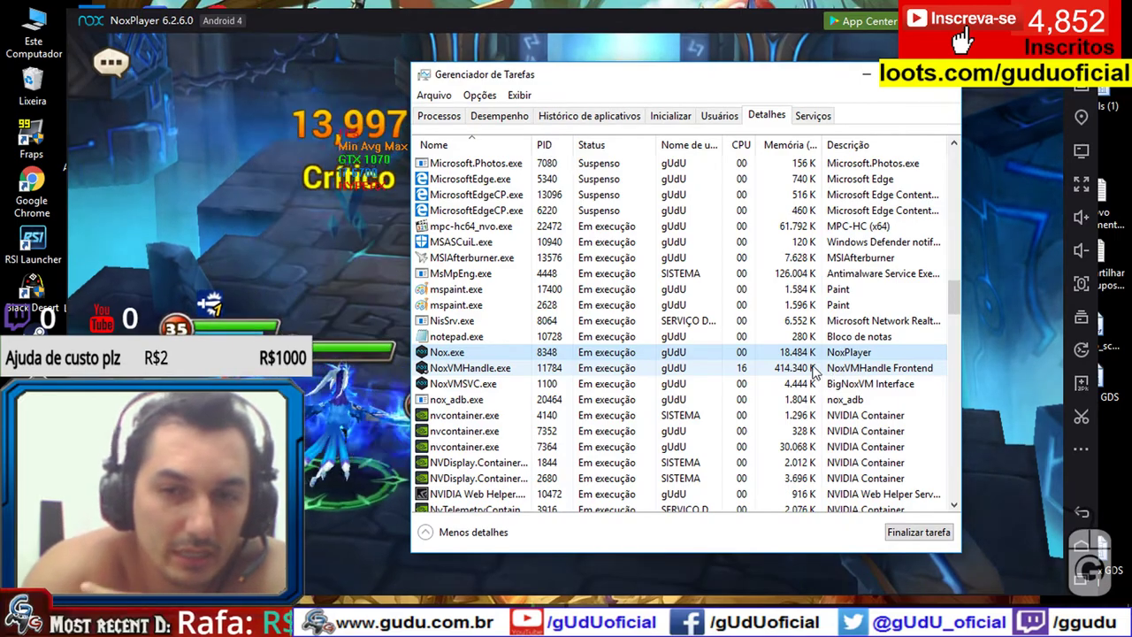
click(810, 370)
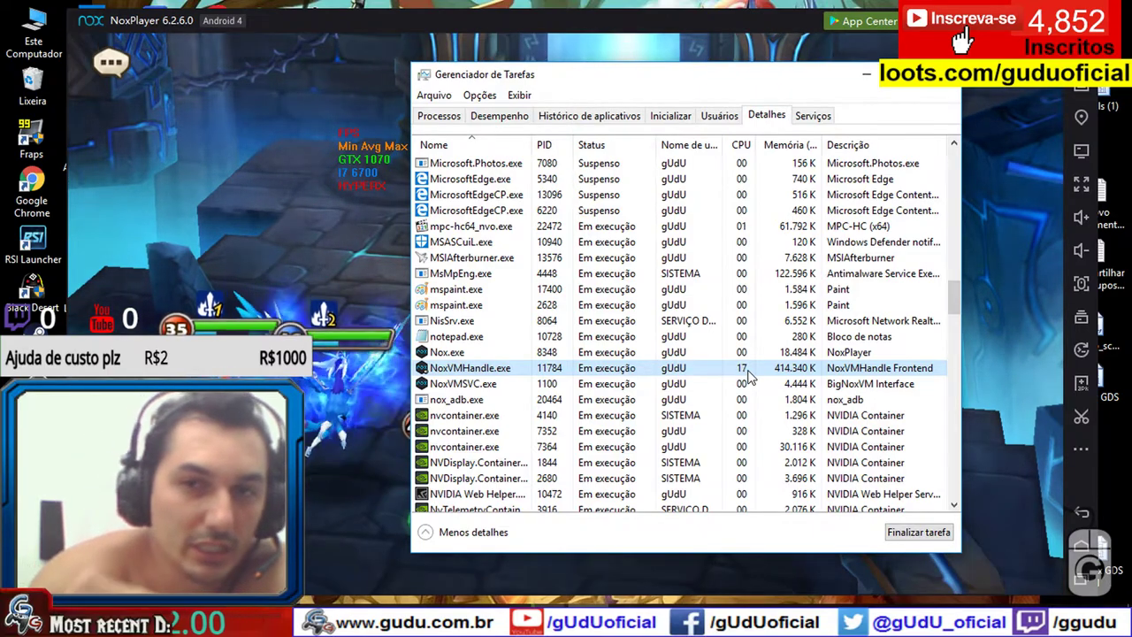
click(741, 144)
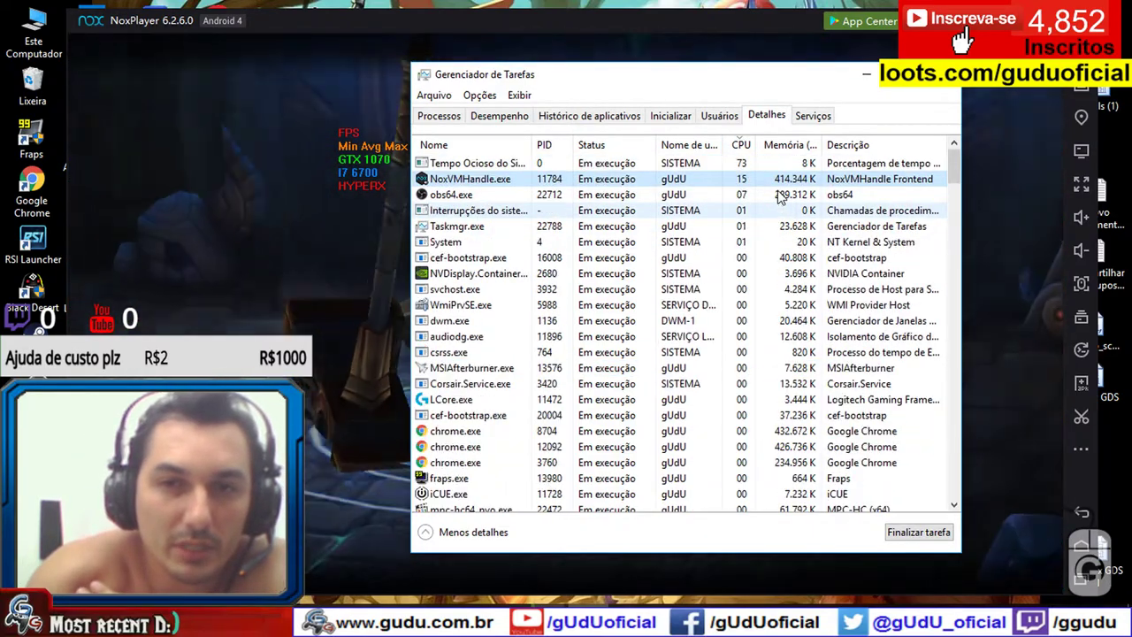